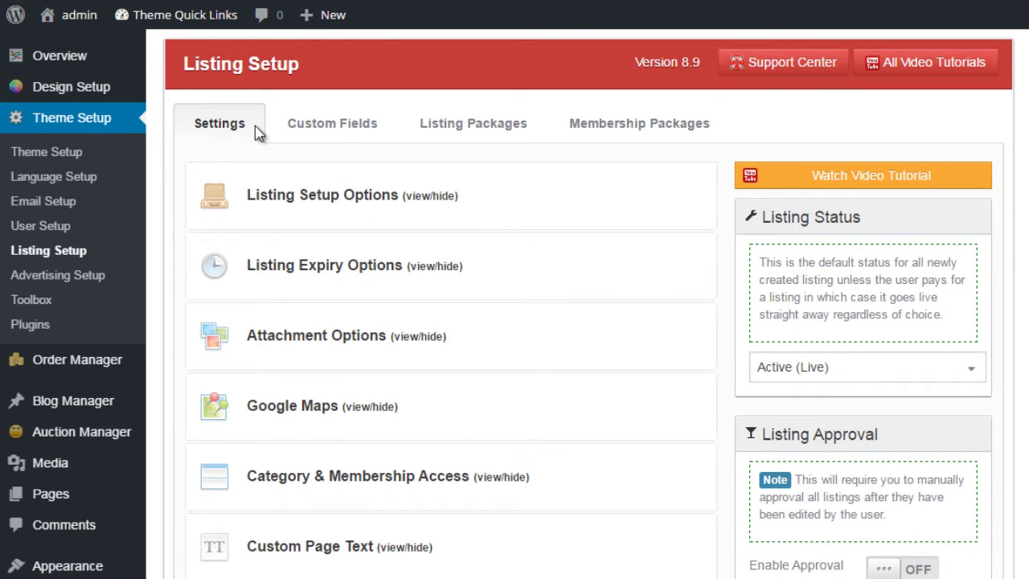
# Look through the Custom Fields, Listing Packages and Membership Packages sections of Listing Setup, ending back at Settings.
pyautogui.click(345, 131)
pyautogui.click(465, 127)
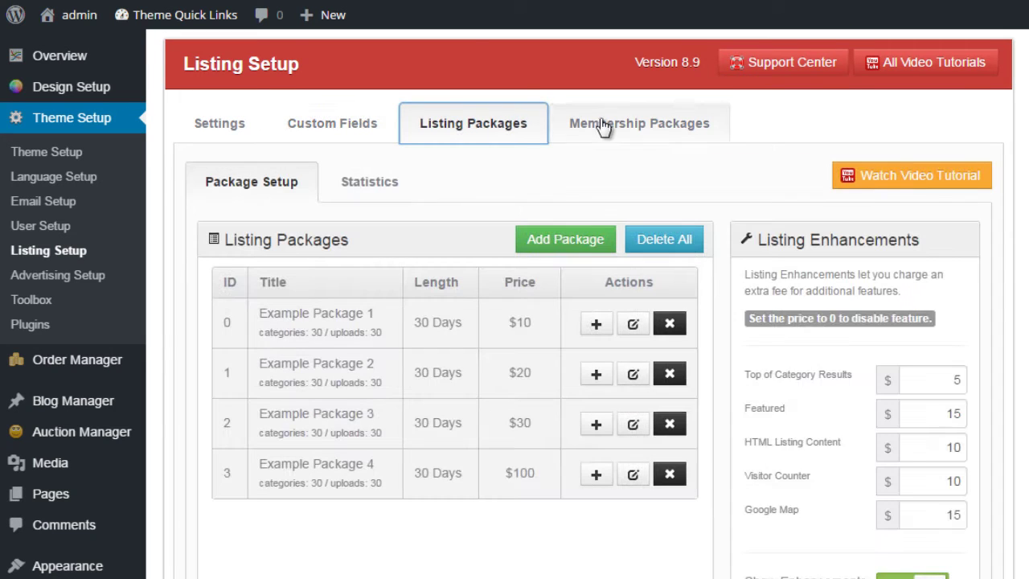
pyautogui.click(607, 127)
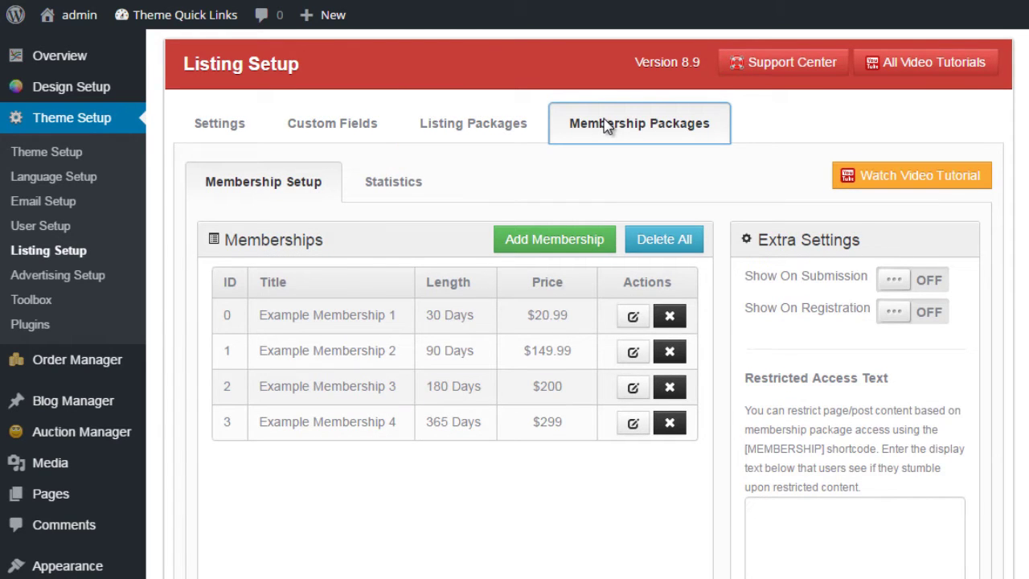
pyautogui.click(246, 132)
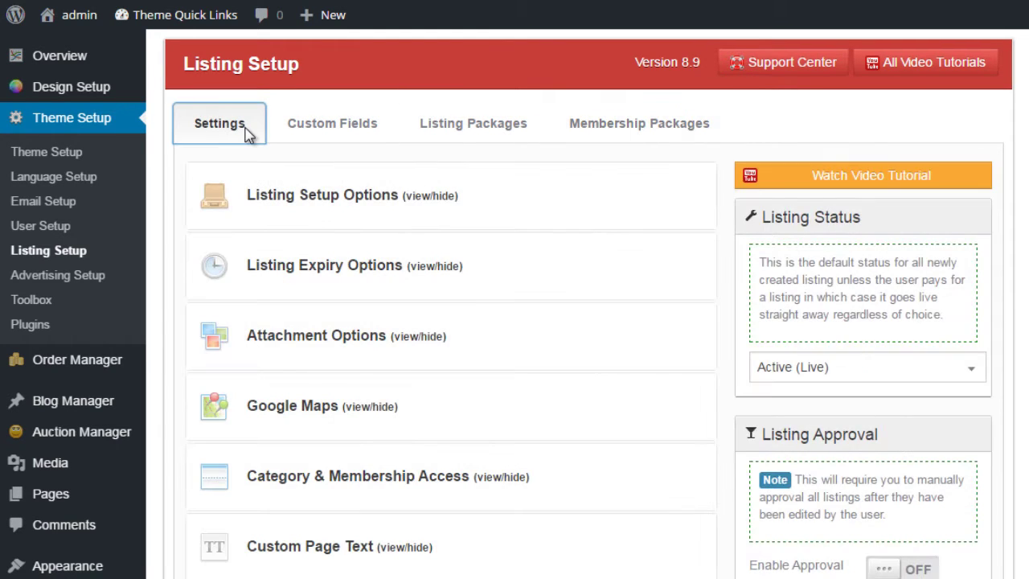
# Enable the Pricing Table in the Listing Setup Options and save the changes.
pyautogui.click(253, 154)
pyautogui.click(348, 205)
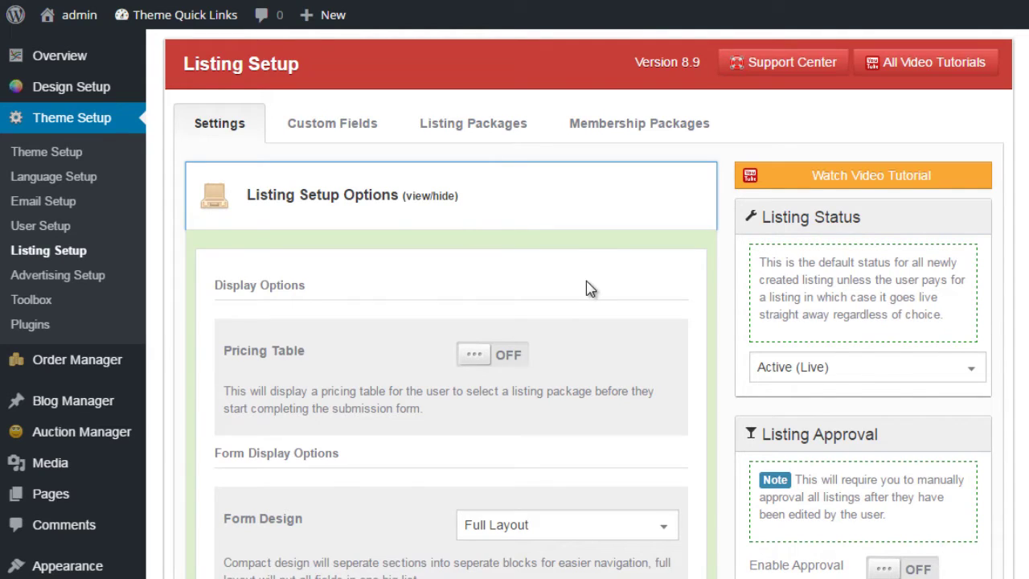
pyautogui.scroll(-1, 584, 280)
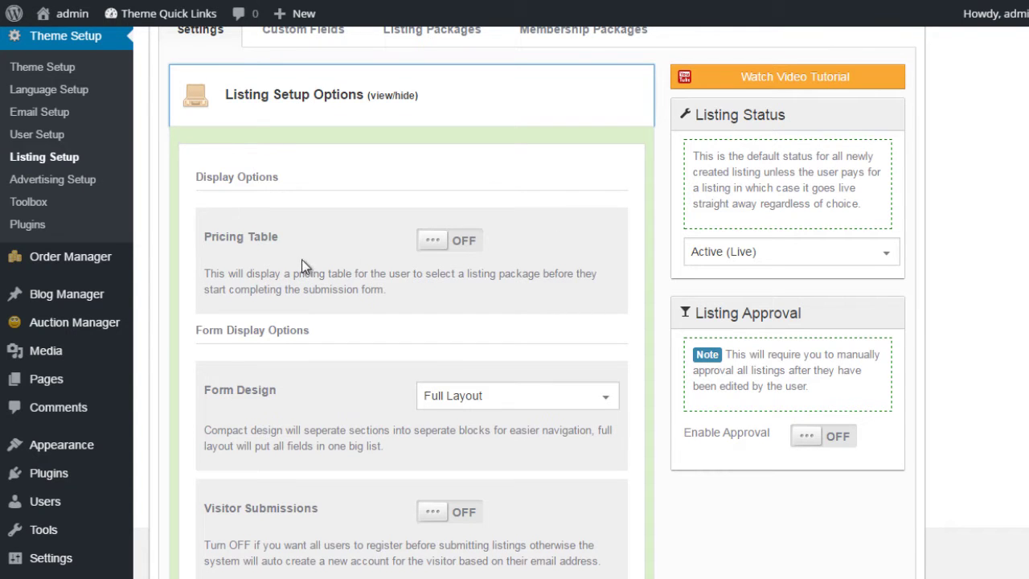
pyautogui.click(463, 239)
pyautogui.scroll(-4, 637, 404)
pyautogui.scroll(-10, 638, 404)
pyautogui.click(539, 447)
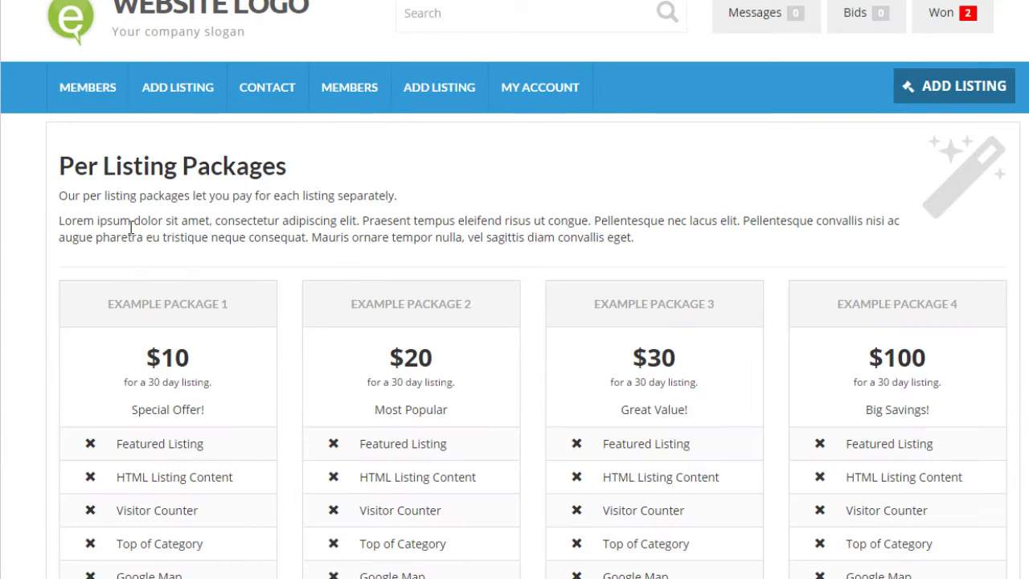
# Examine the Per Listing Packages pricing table on the website, including each package's price and features.
pyautogui.scroll(-1, 120, 210)
pyautogui.scroll(-1, 120, 210)
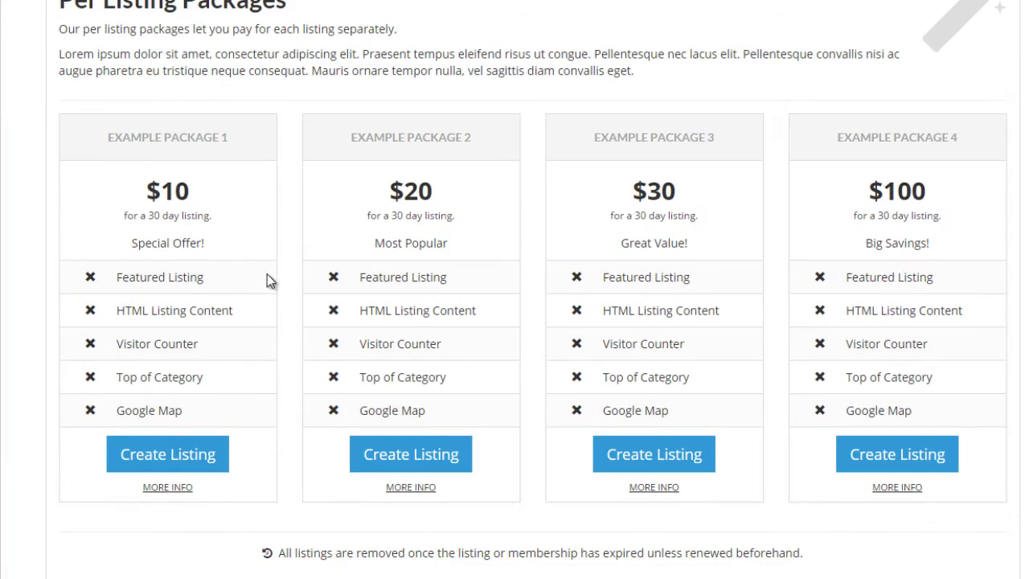
pyautogui.scroll(-1, 193, 386)
pyautogui.scroll(4, 588, 294)
pyautogui.scroll(-3, 279, 361)
pyautogui.scroll(2, 321, 298)
pyautogui.scroll(-2, 386, 241)
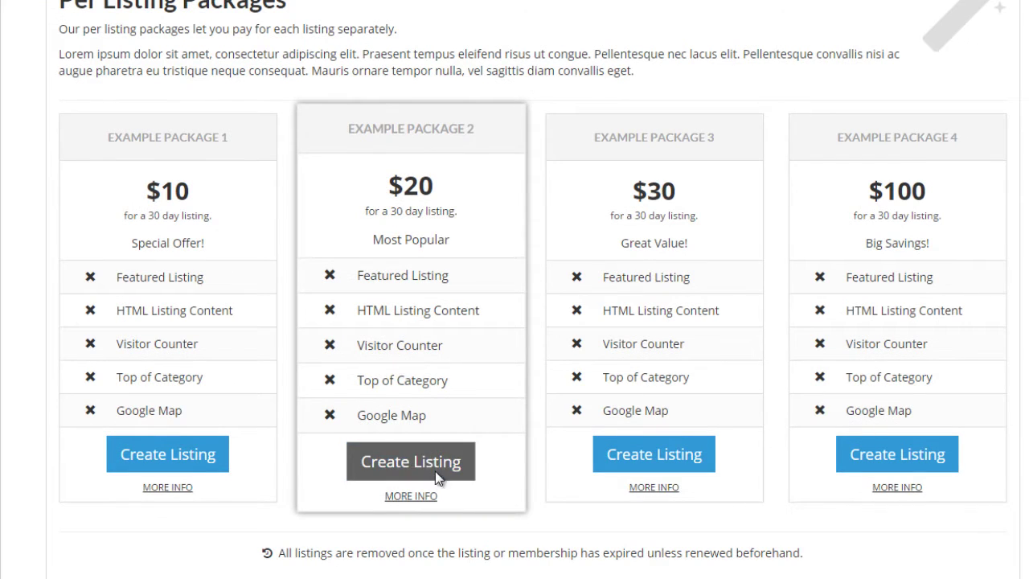
# Start a listing with Example Package 2, review the Add Listing form, and return to the package selection.
pyautogui.click(434, 470)
pyautogui.scroll(-2, 554, 290)
pyautogui.scroll(2, 520, 296)
pyautogui.scroll(-5, 507, 290)
pyautogui.scroll(4, 506, 297)
pyautogui.scroll(1, 503, 313)
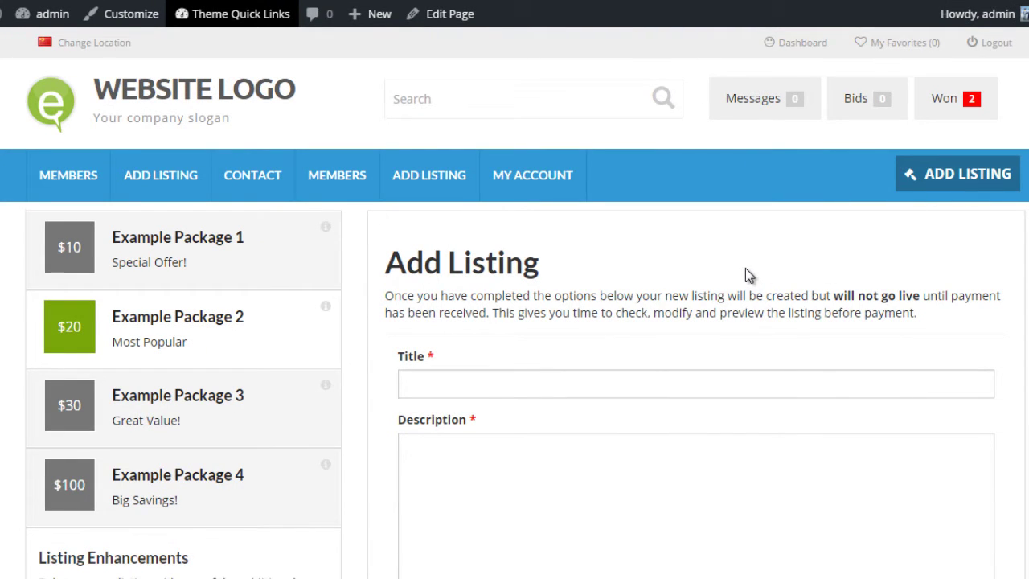
pyautogui.click(981, 187)
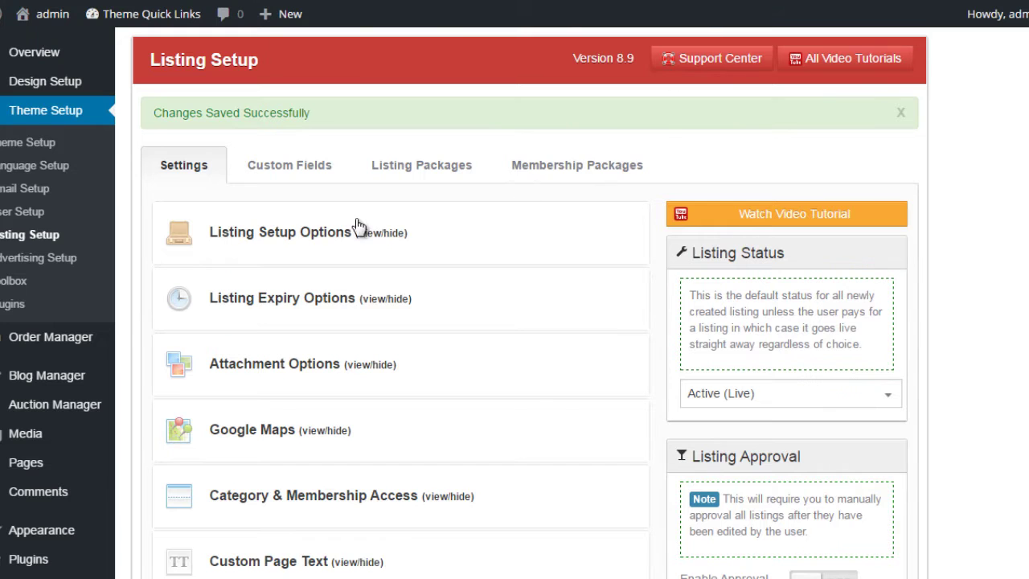
# Set the Form Design to Compact Layout in the Listing Setup Options and save the changes.
pyautogui.click(344, 233)
pyautogui.scroll(-3, 363, 370)
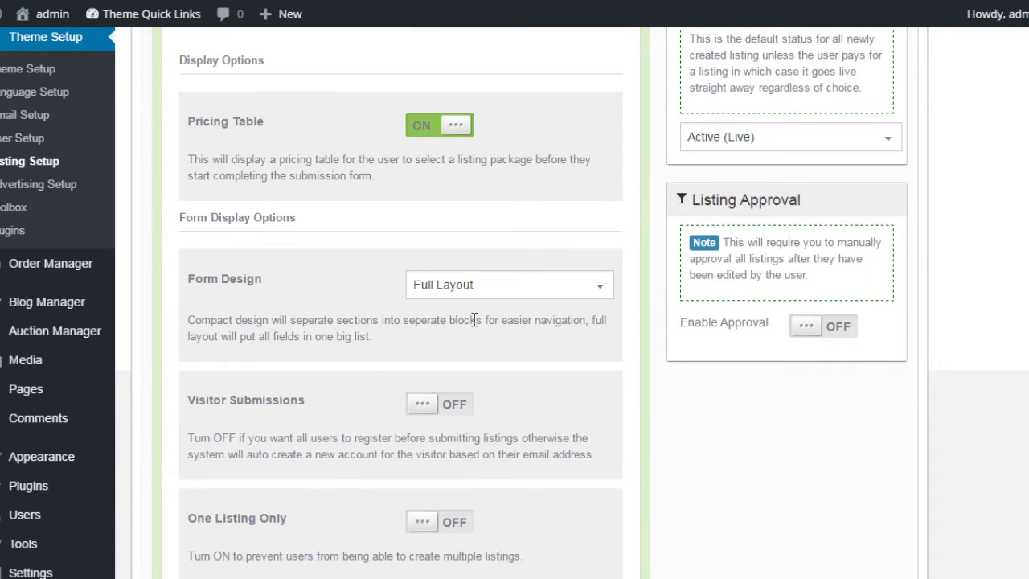
pyautogui.click(476, 286)
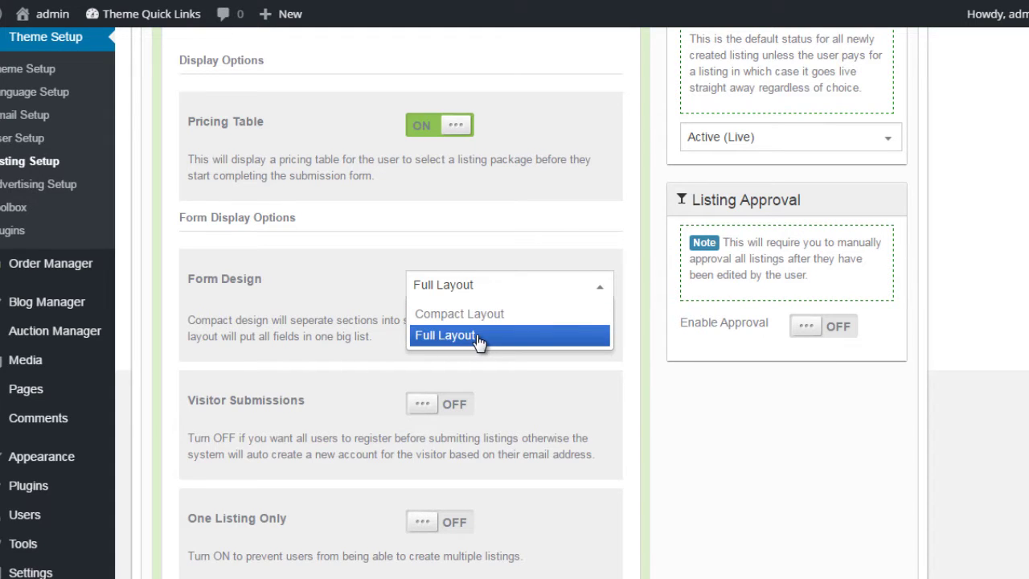
pyautogui.click(381, 311)
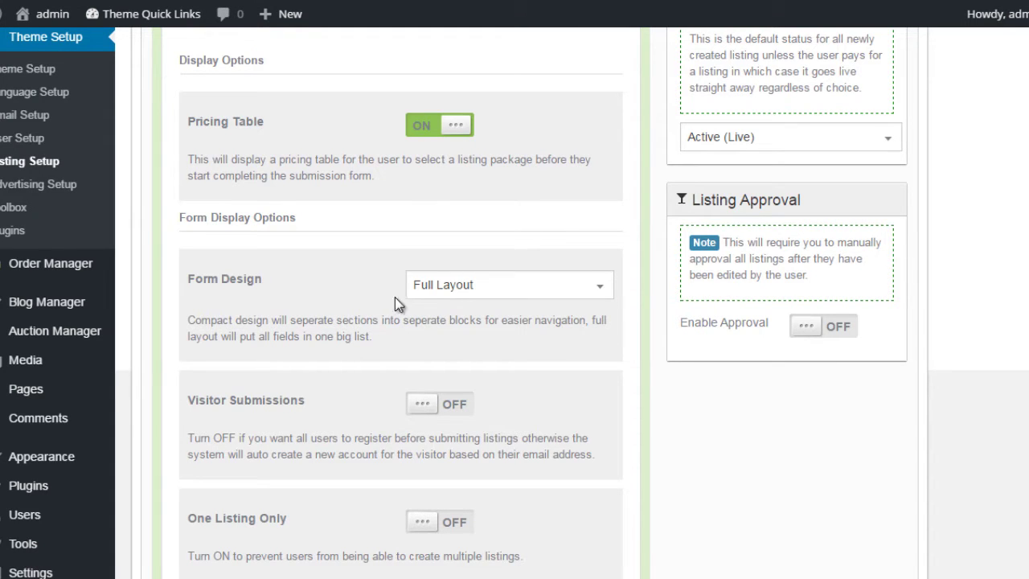
pyautogui.click(458, 292)
pyautogui.click(465, 315)
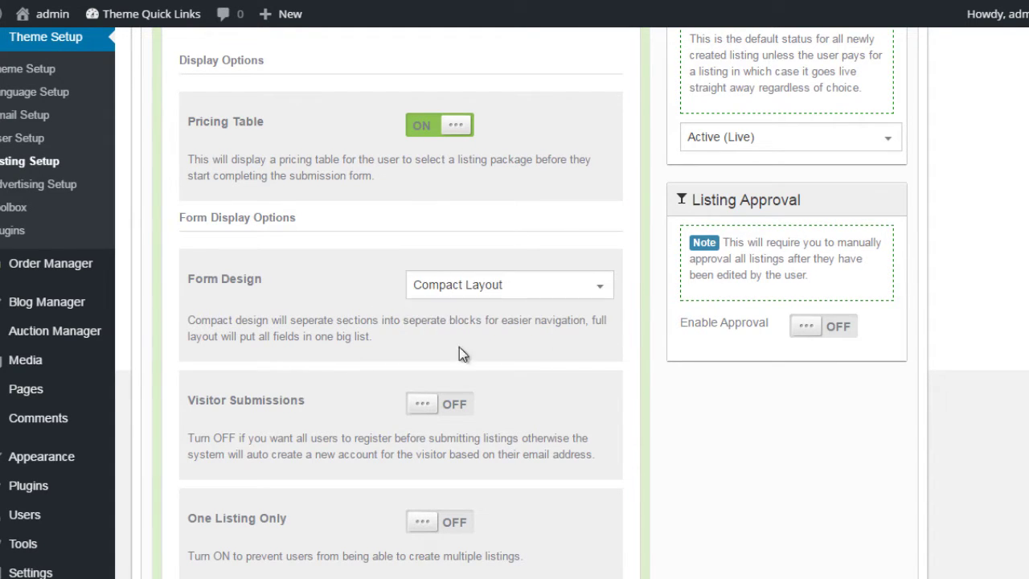
pyautogui.scroll(-10, 498, 402)
pyautogui.scroll(-2, 535, 512)
pyautogui.click(554, 460)
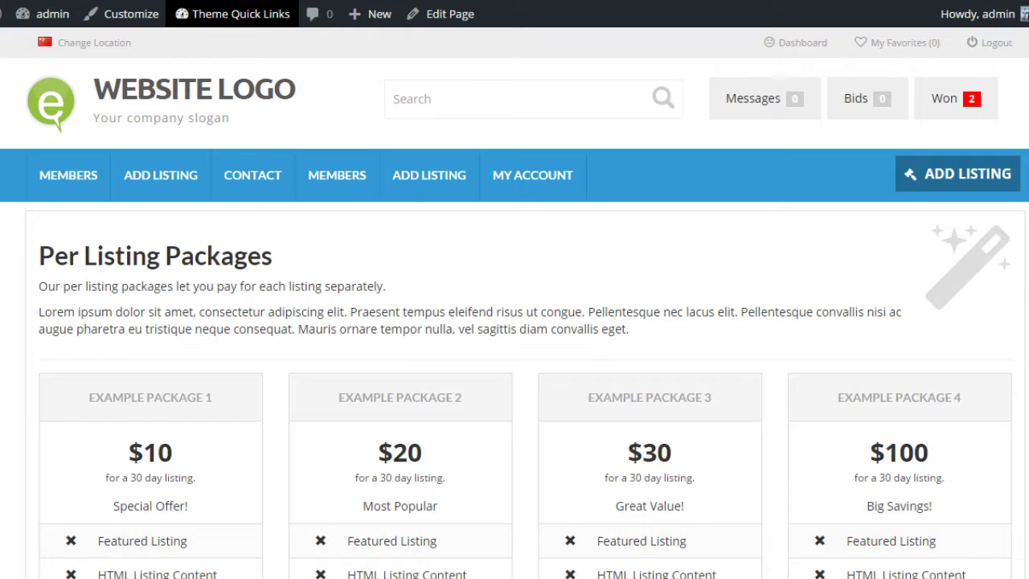
# Start a listing with Example Package 3 and review how the compact submission form is arranged.
pyautogui.scroll(-4, 625, 375)
pyautogui.click(603, 402)
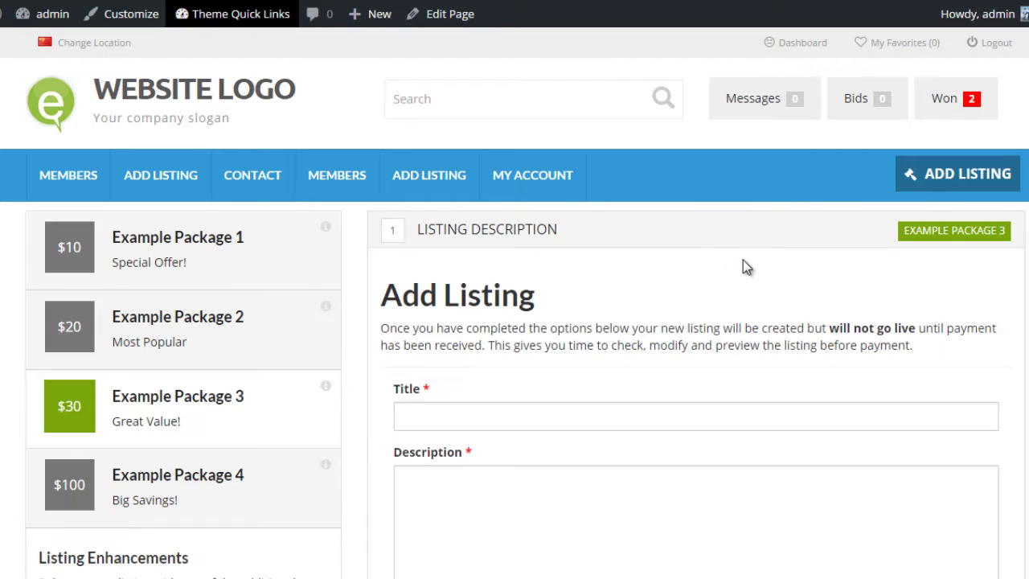
pyautogui.scroll(-4, 742, 260)
pyautogui.scroll(-3, 707, 265)
pyautogui.scroll(2, 673, 271)
pyautogui.scroll(-2, 664, 280)
pyautogui.scroll(2, 594, 242)
pyautogui.scroll(-1, 578, 245)
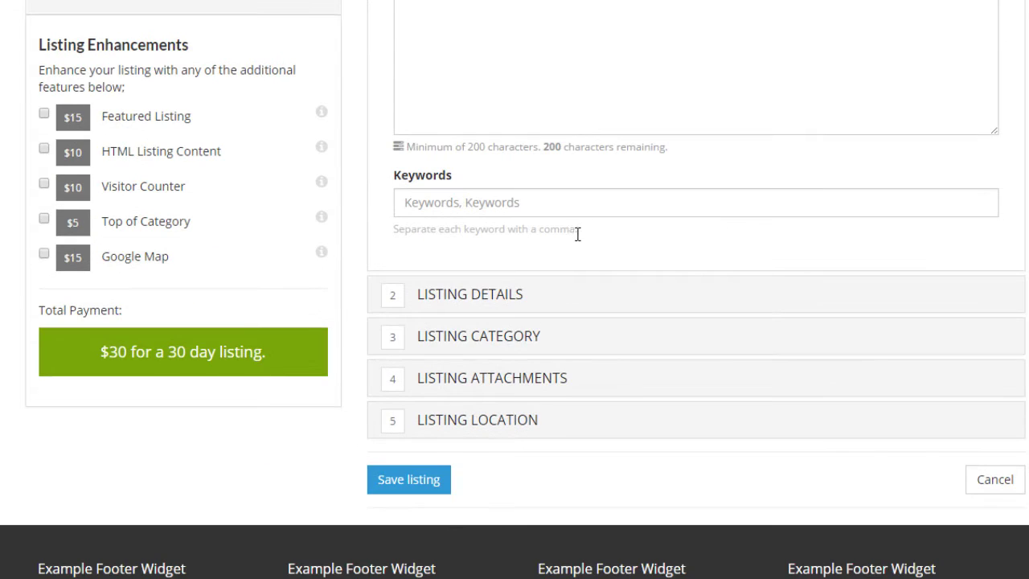
# Expand and collapse the Listing Details, Category, Attachments and Location sections of the form to inspect their fields.
pyautogui.click(488, 295)
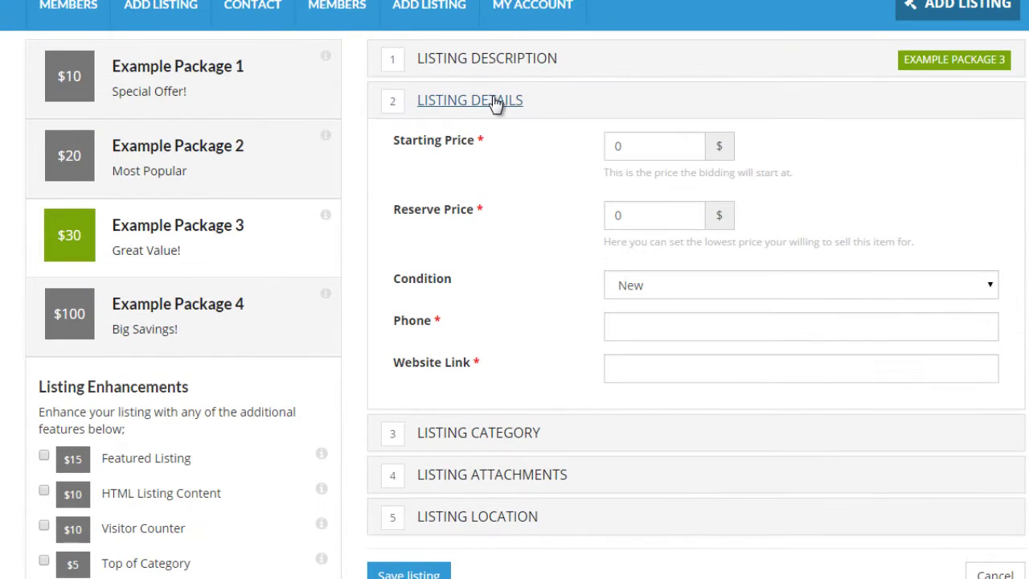
pyautogui.click(495, 106)
pyautogui.click(498, 149)
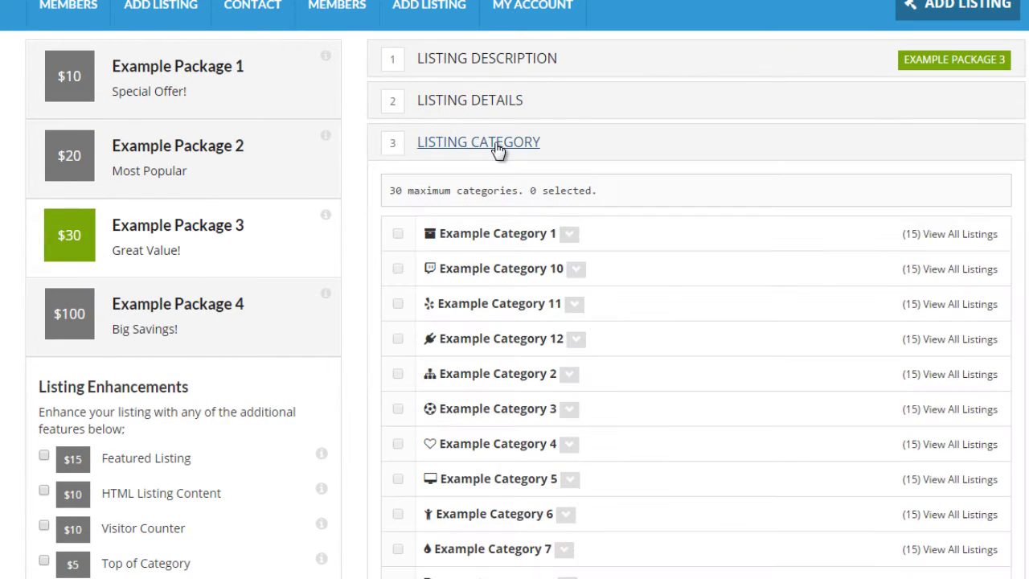
pyautogui.click(496, 145)
pyautogui.click(498, 185)
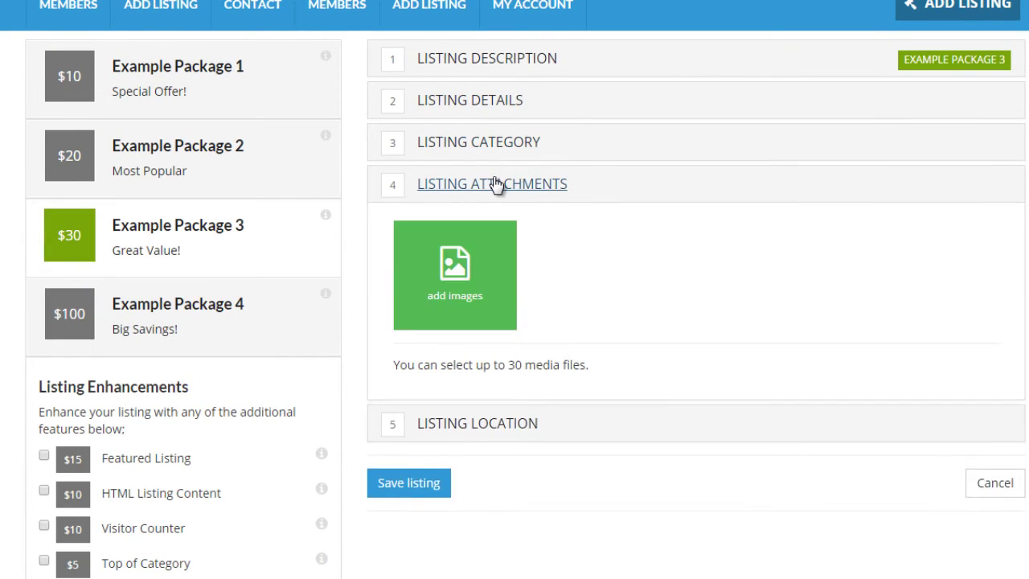
pyautogui.click(498, 185)
pyautogui.click(486, 228)
pyautogui.click(482, 227)
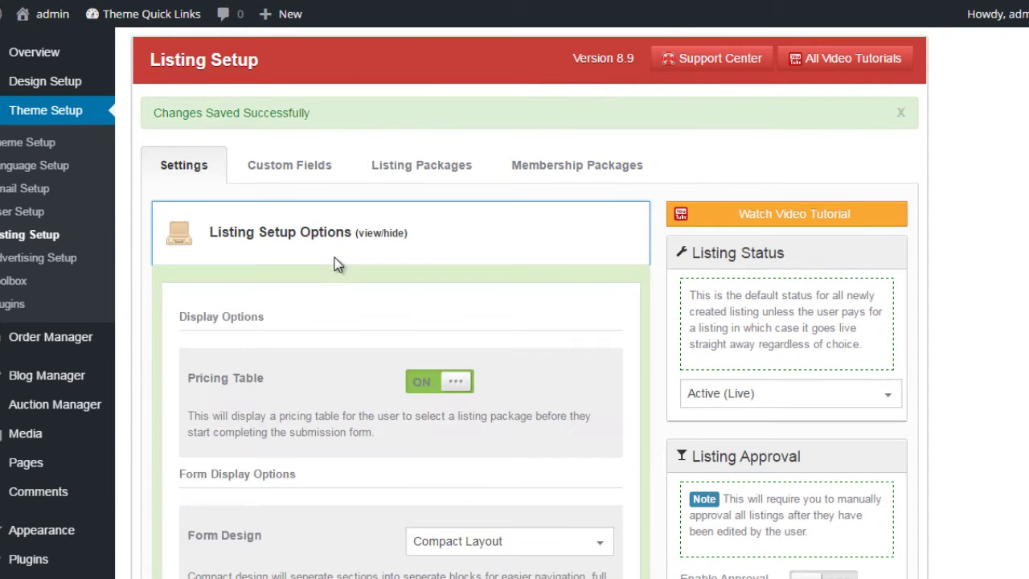
# Set the Form Design back to Full Layout in the Listing Setup Options and save the changes.
pyautogui.click(338, 238)
pyautogui.click(487, 291)
pyautogui.click(480, 334)
pyautogui.scroll(-10, 609, 406)
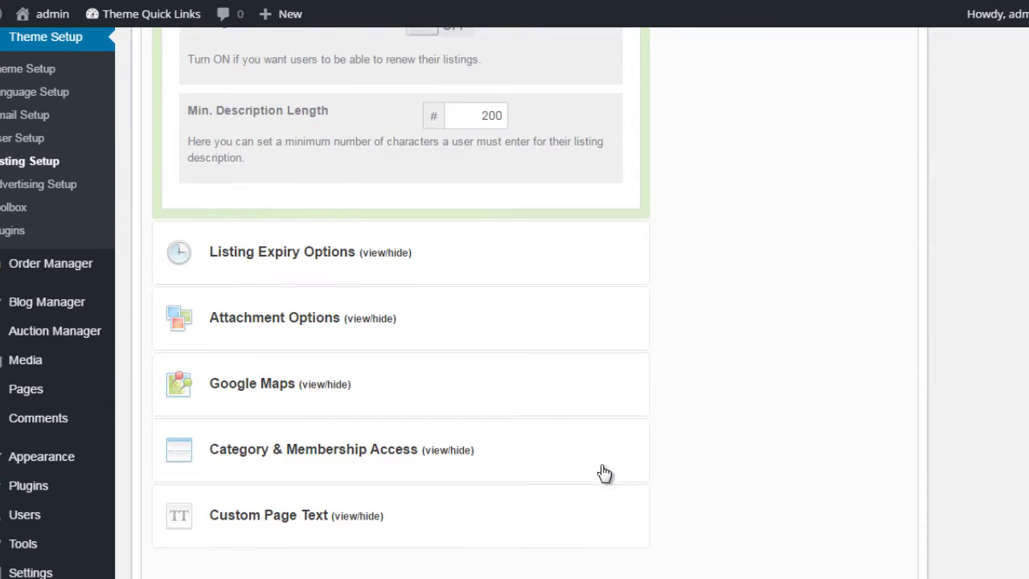
pyautogui.click(546, 470)
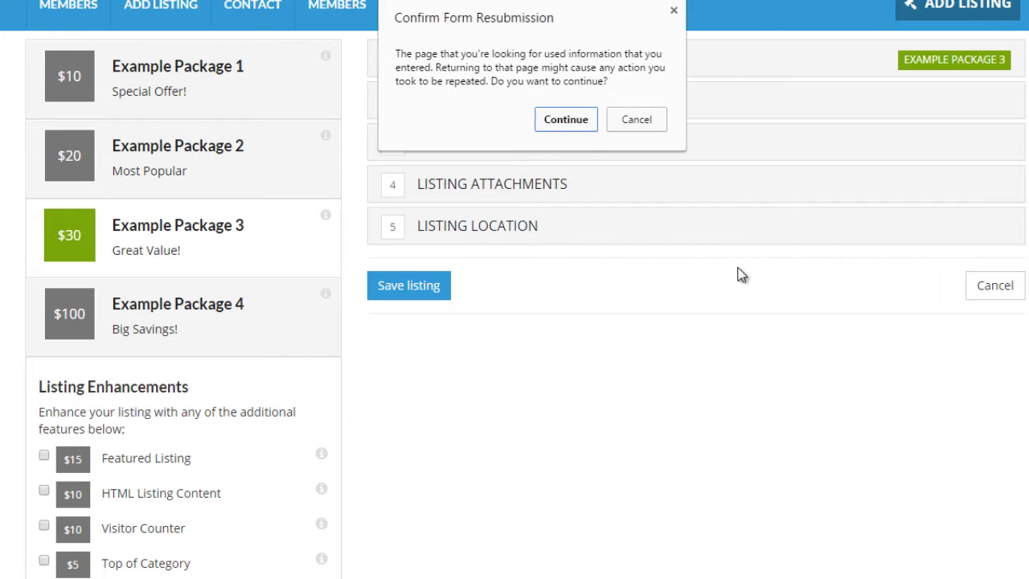
# Reload the Add Listing page, allowing the form resubmission, and examine the full-layout form from description to categories.
pyautogui.click(567, 125)
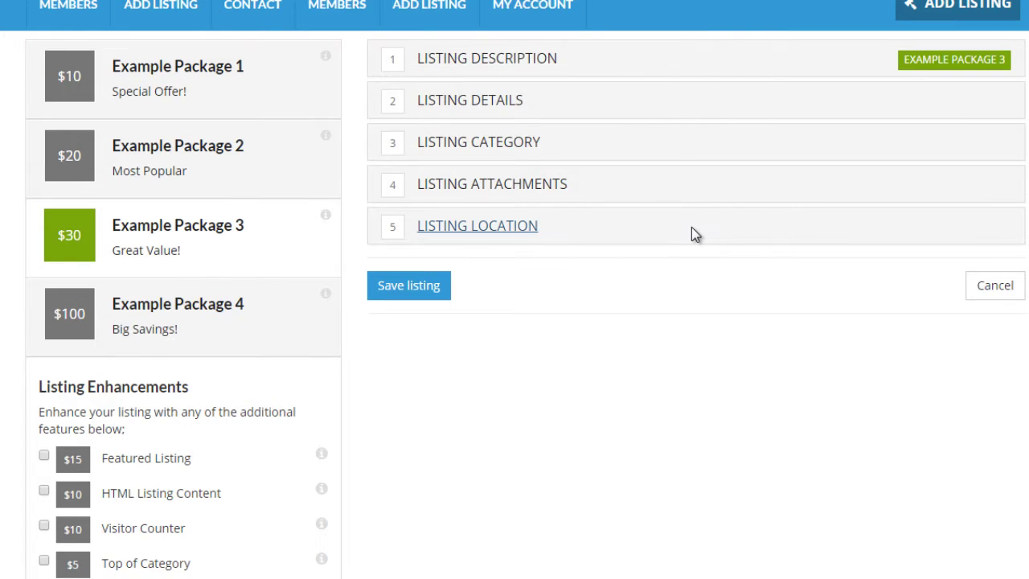
pyautogui.scroll(-2, 609, 234)
pyautogui.scroll(5, 452, 259)
pyautogui.scroll(-4, 454, 399)
pyautogui.scroll(-2, 507, 377)
pyautogui.scroll(-6, 563, 298)
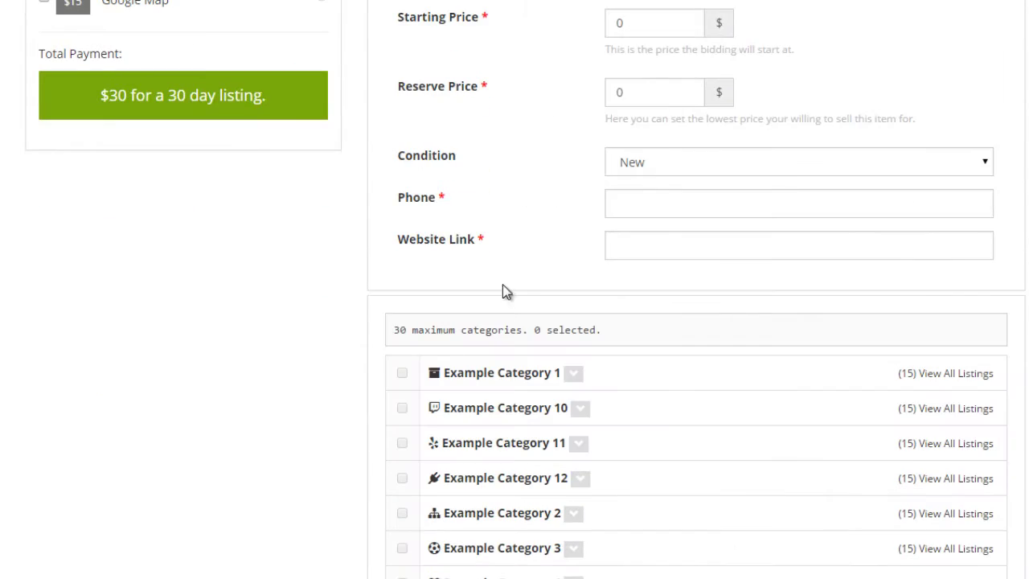
pyautogui.scroll(-7, 340, 296)
pyautogui.scroll(12, 348, 329)
pyautogui.scroll(6, 500, 334)
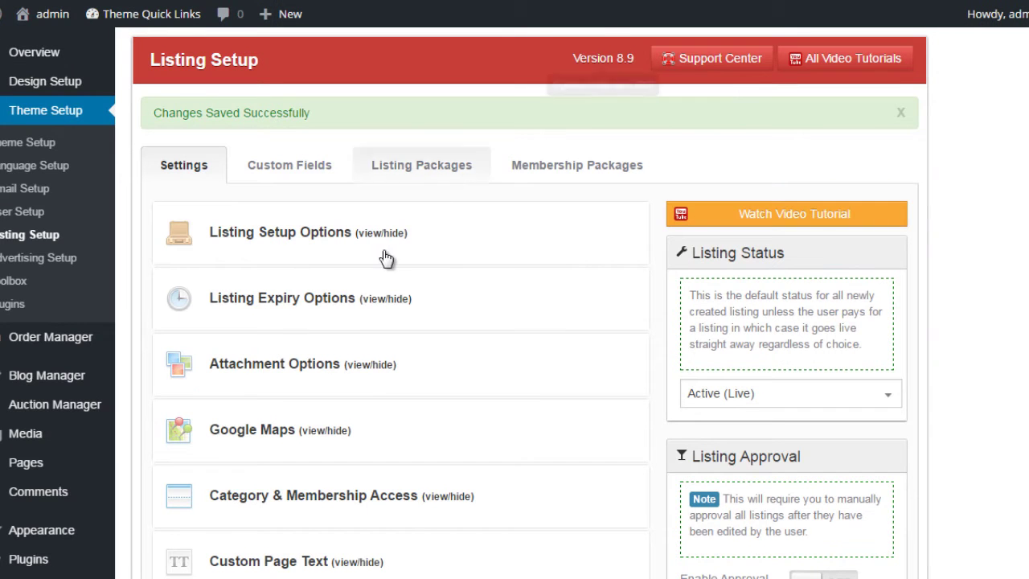
# Turn on Visitor Submissions in the form display options of the Listing Setup Options.
pyautogui.click(336, 243)
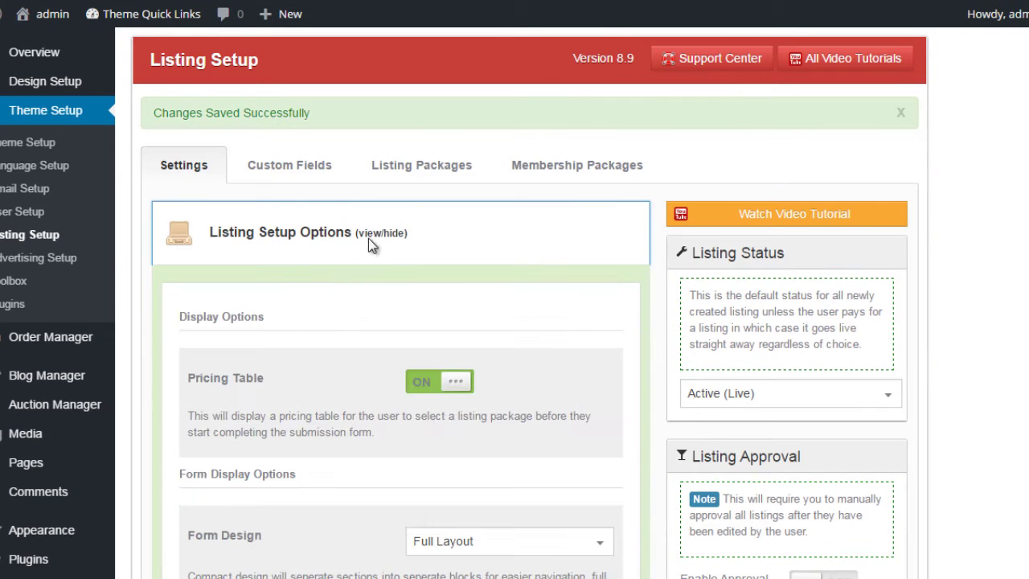
pyautogui.scroll(-2, 368, 245)
pyautogui.scroll(-1, 343, 233)
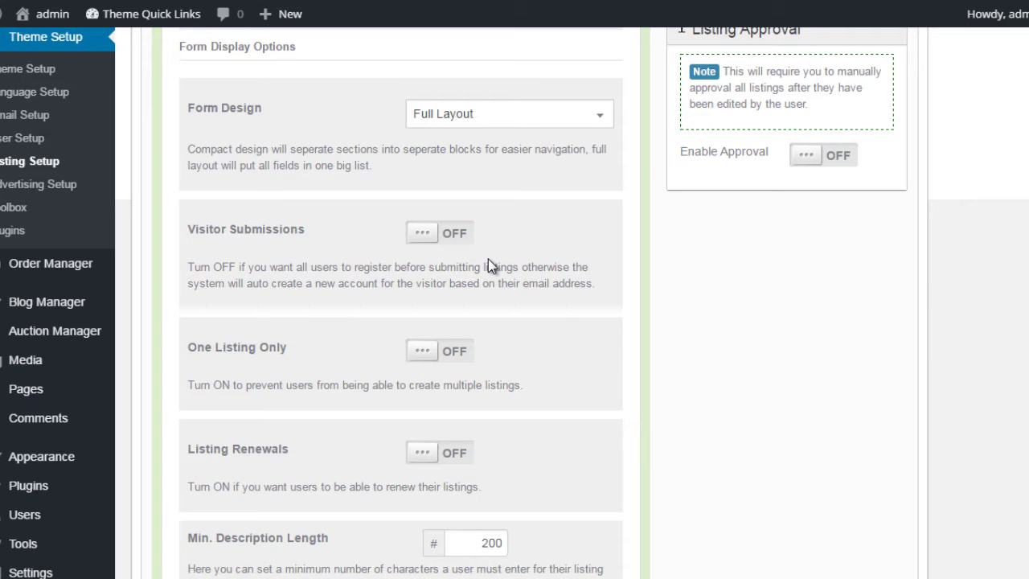
pyautogui.click(448, 239)
pyautogui.click(427, 238)
pyautogui.click(453, 240)
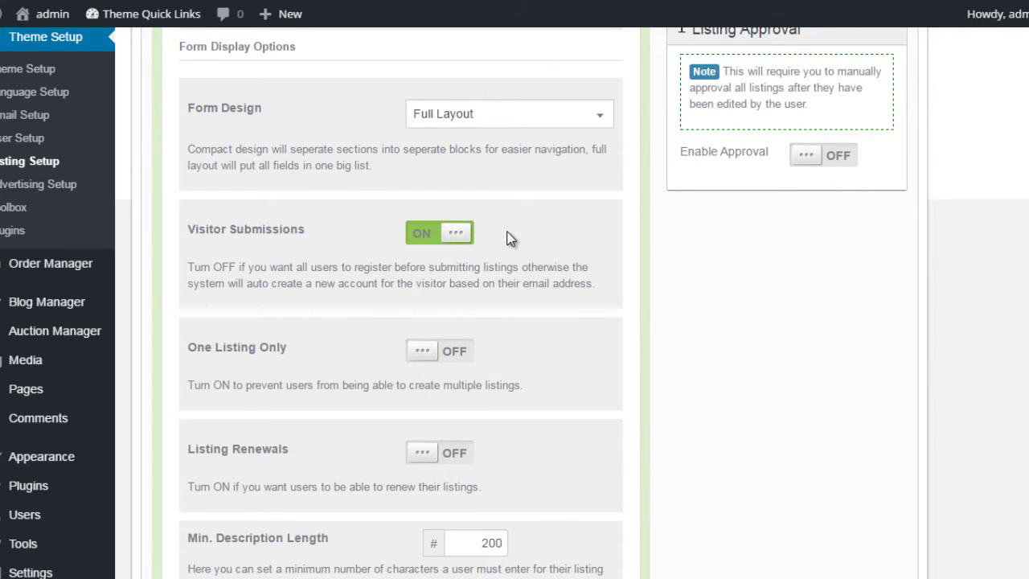
# Review the One Listing Only, Listing Renewals and Min. Description Length options.
pyautogui.scroll(-2, 558, 230)
pyautogui.scroll(1, 540, 226)
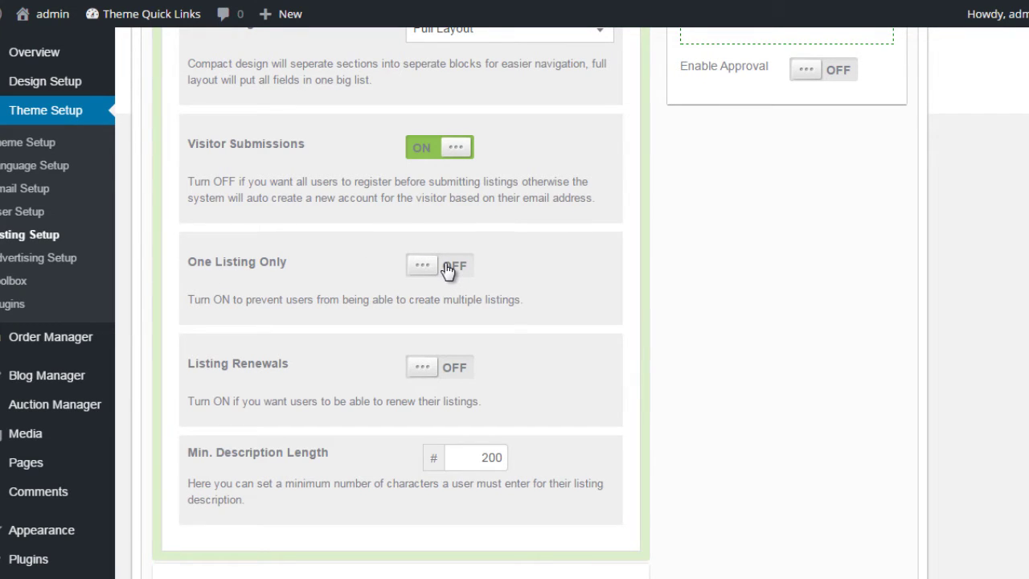
pyautogui.scroll(-1, 514, 297)
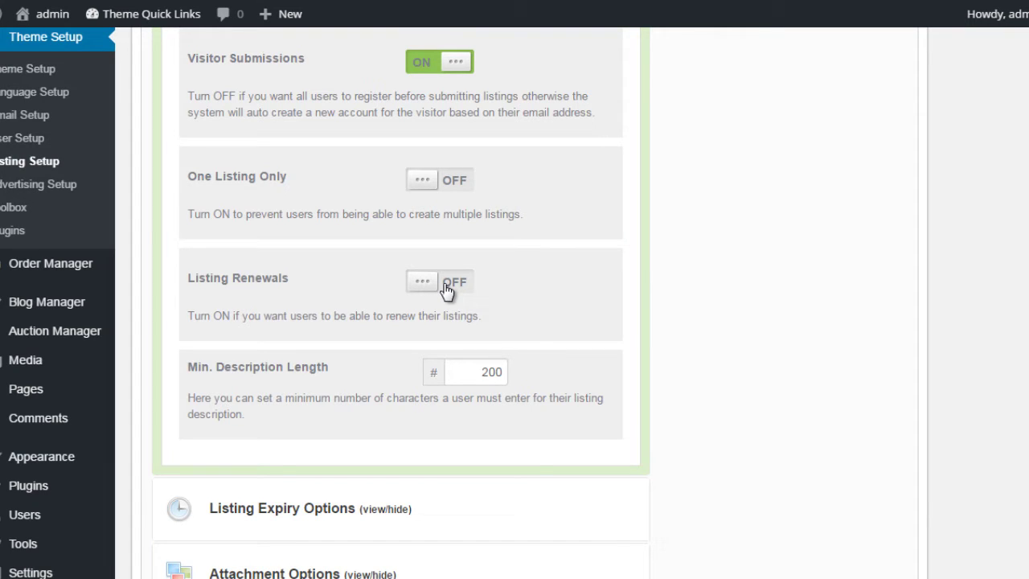
pyautogui.scroll(7, 509, 289)
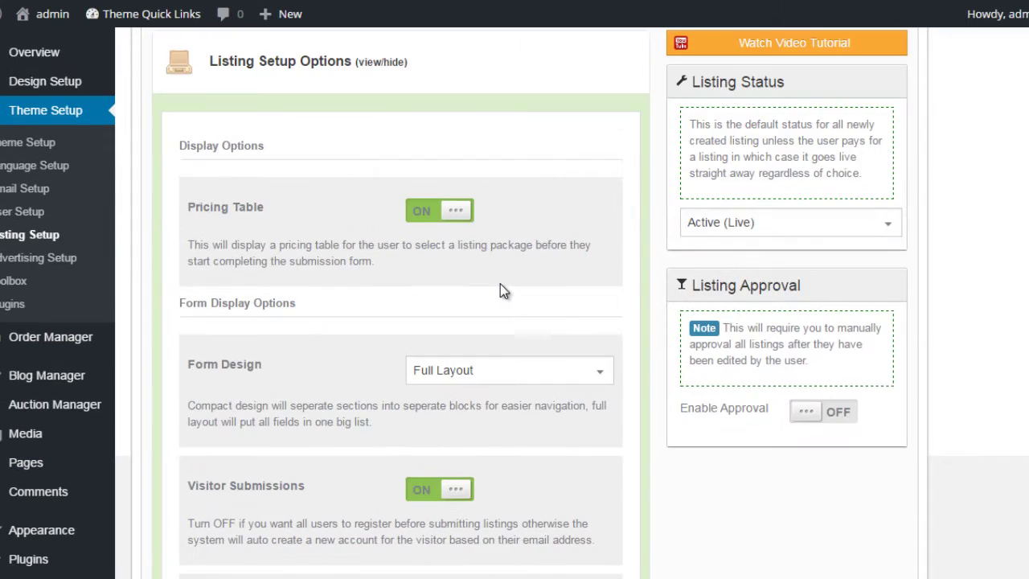
pyautogui.scroll(-6, 498, 298)
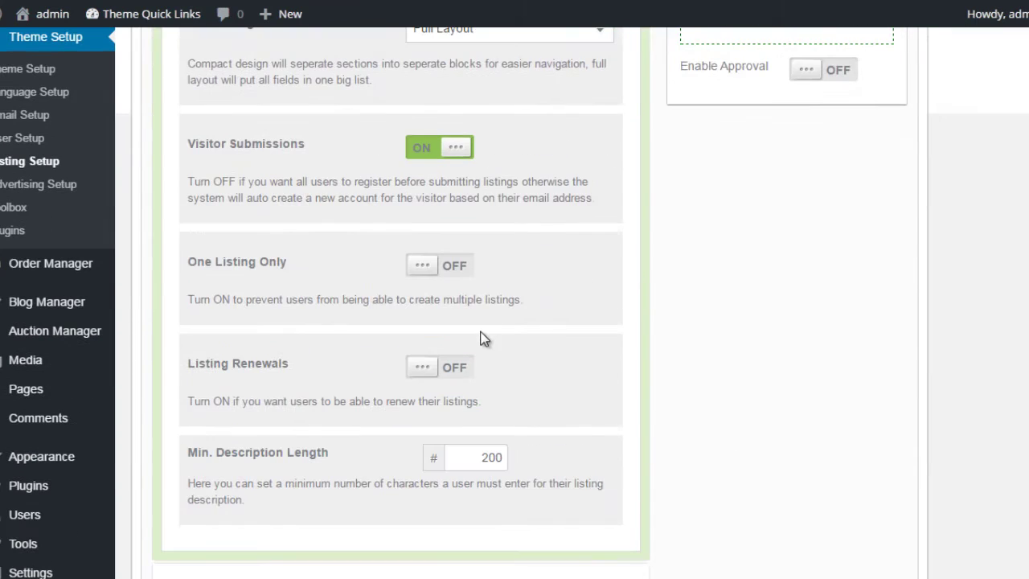
pyautogui.scroll(-1, 497, 324)
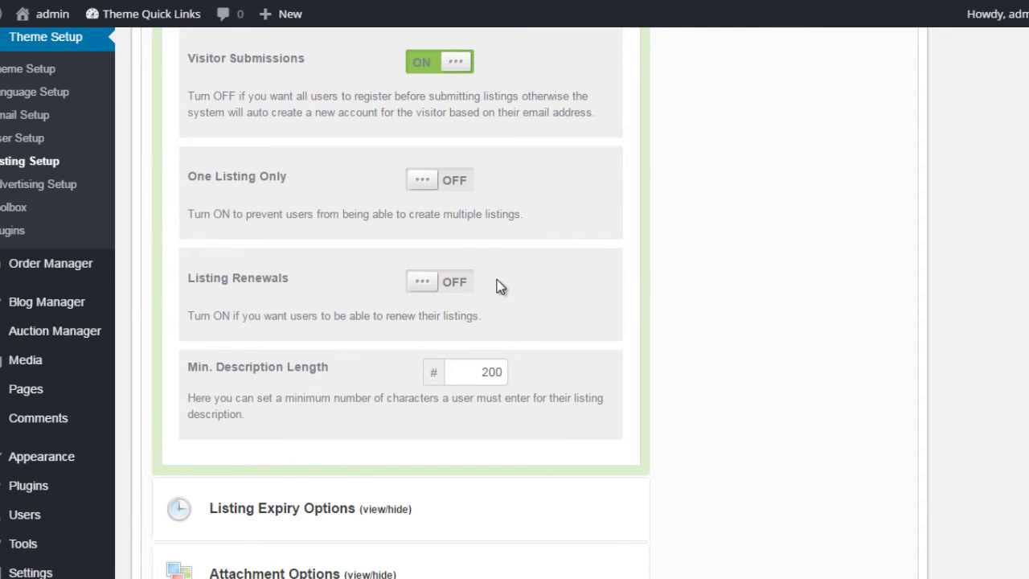
pyautogui.scroll(-2, 522, 277)
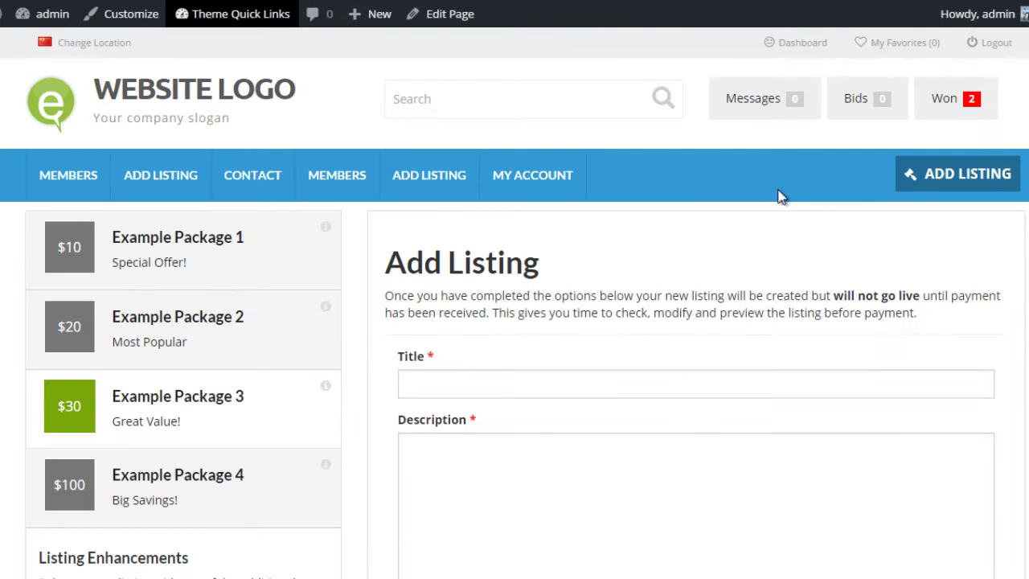
# Enter the sample text "dsfsdfsfsf" as the description on the Add Listing page to test the minimum length counter.
pyautogui.scroll(-5, 646, 237)
pyautogui.scroll(2, 568, 262)
pyautogui.click(615, 311)
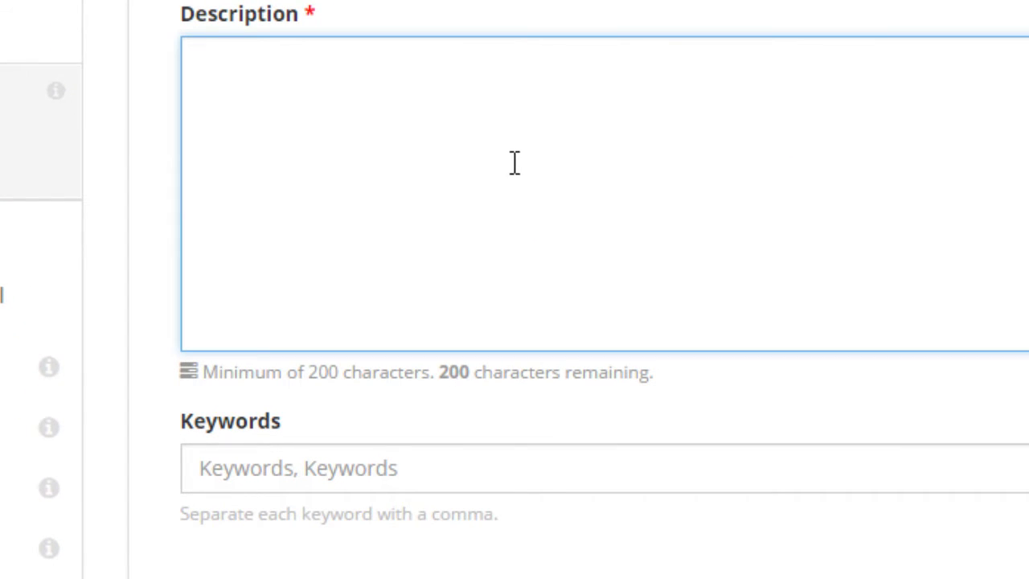
pyautogui.write('dsfsdfsfsf')
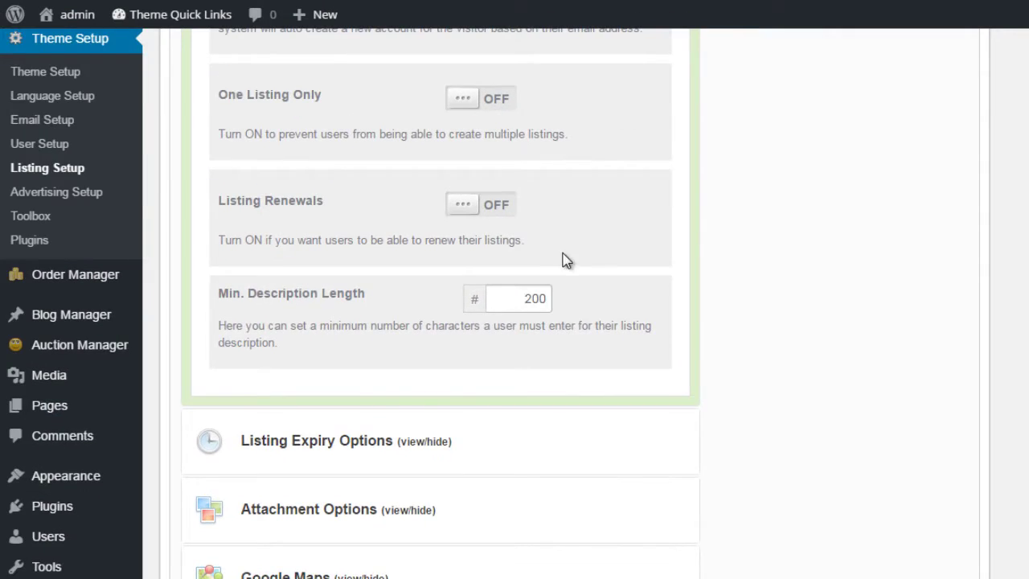
# Review the Hide Expired Listings and Disable Expired Actions settings in the Listing Expiry Options.
pyautogui.scroll(8, 566, 260)
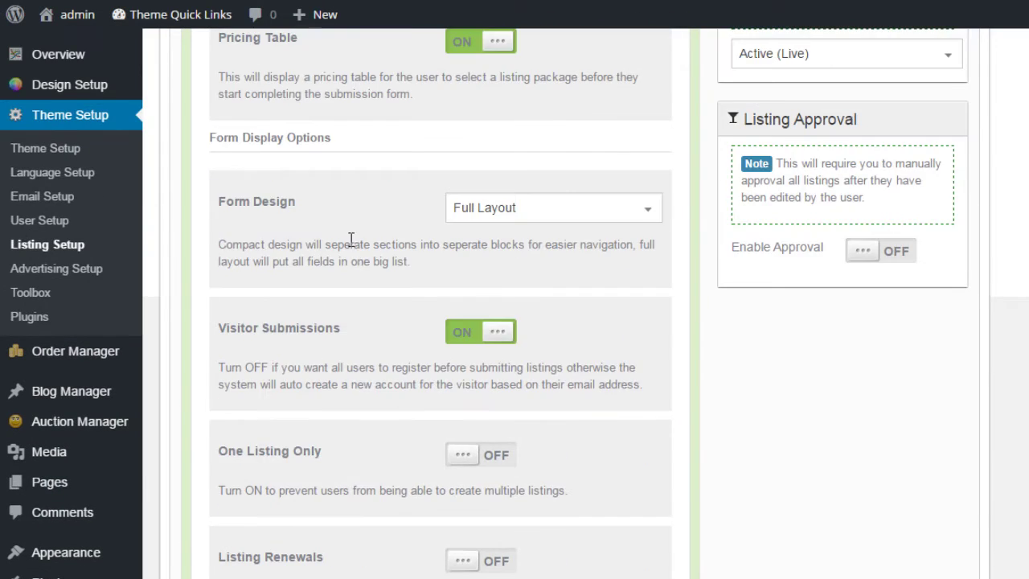
pyautogui.click(328, 179)
pyautogui.click(348, 221)
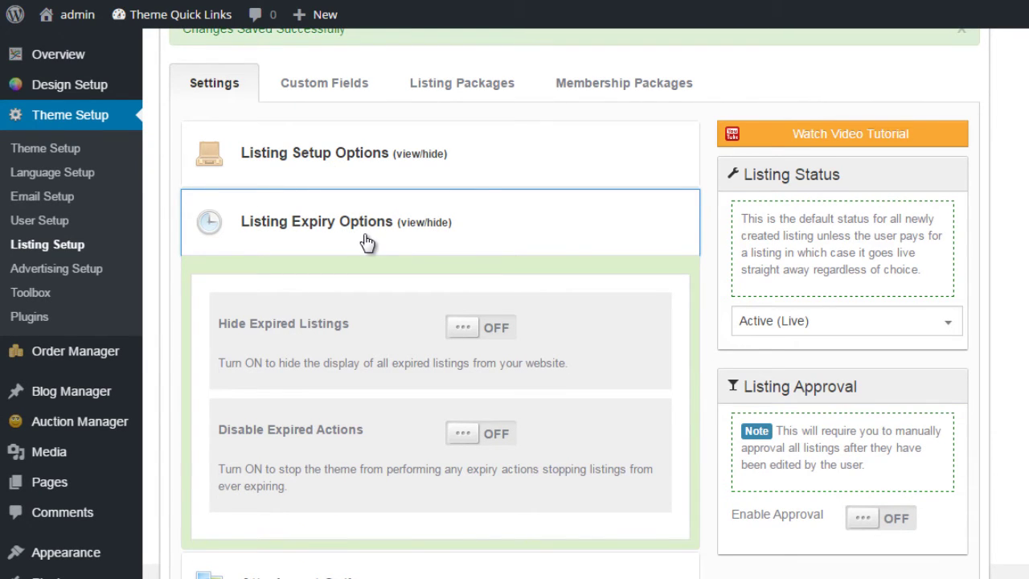
pyautogui.scroll(-1, 370, 242)
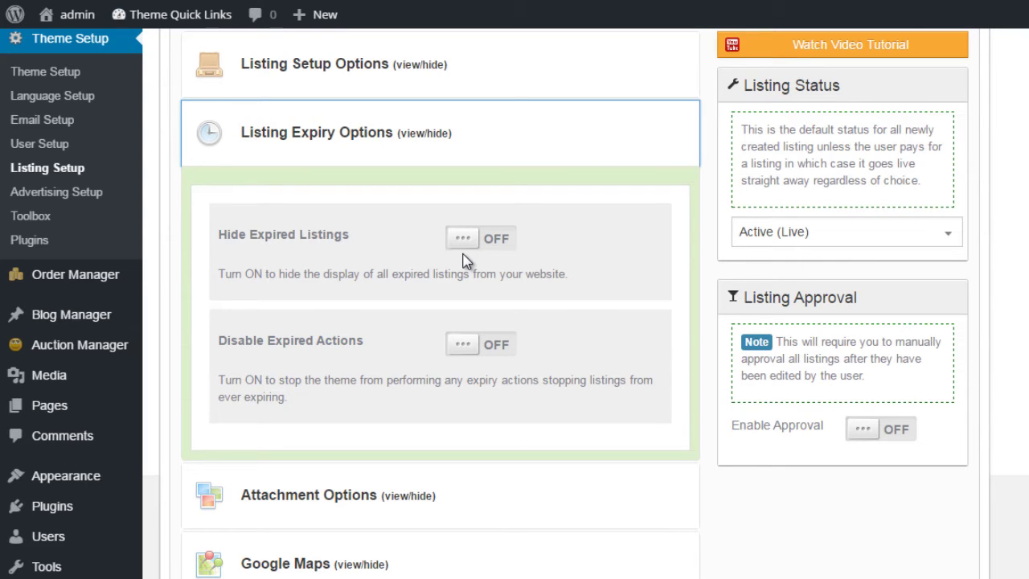
pyautogui.scroll(1, 540, 273)
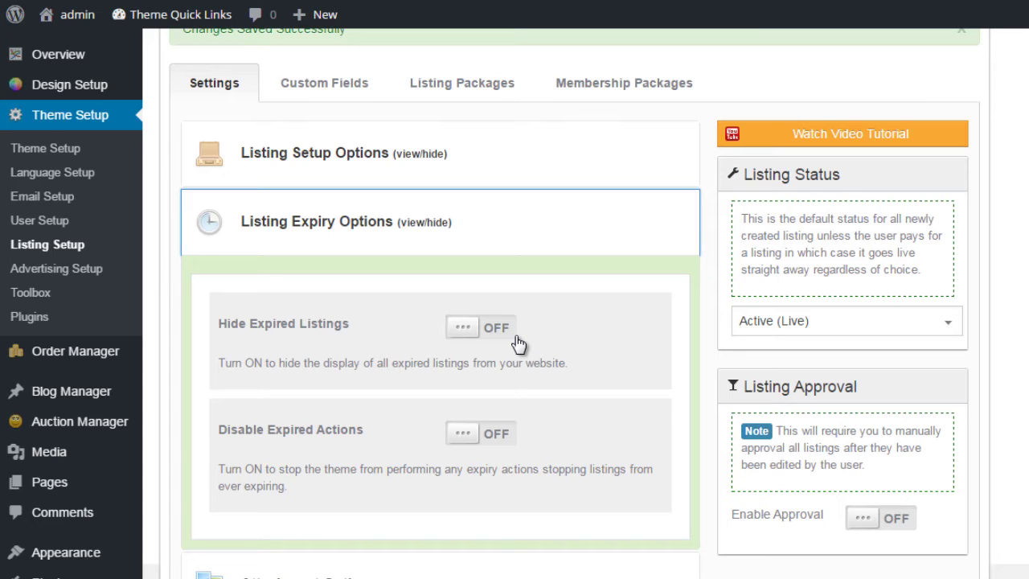
pyautogui.scroll(-1, 518, 341)
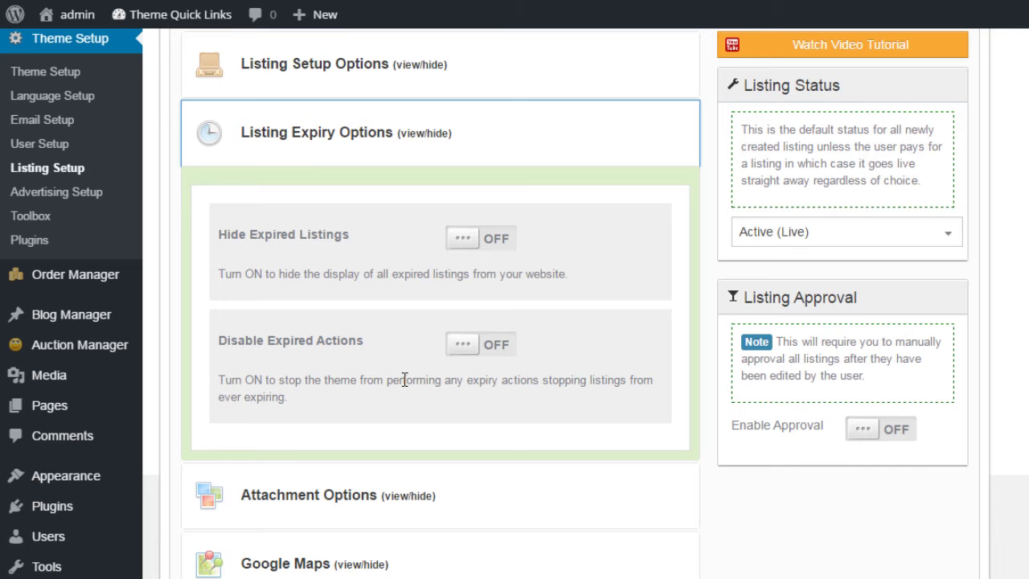
pyautogui.scroll(2, 546, 354)
pyautogui.scroll(-2, 523, 265)
pyautogui.click(368, 147)
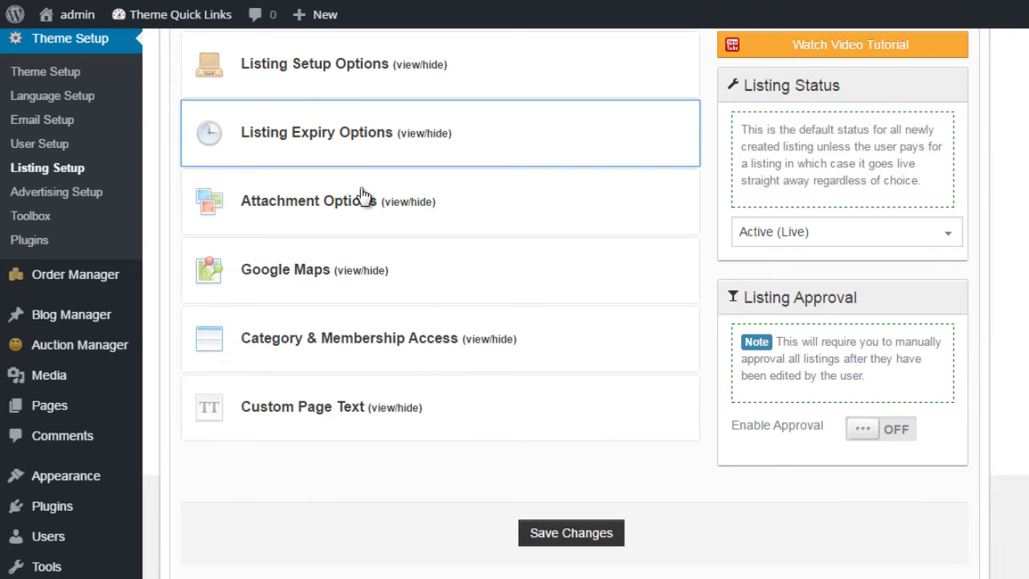
# Review the media uploading settings in the Attachment Options and open the Google Maps options.
pyautogui.click(366, 203)
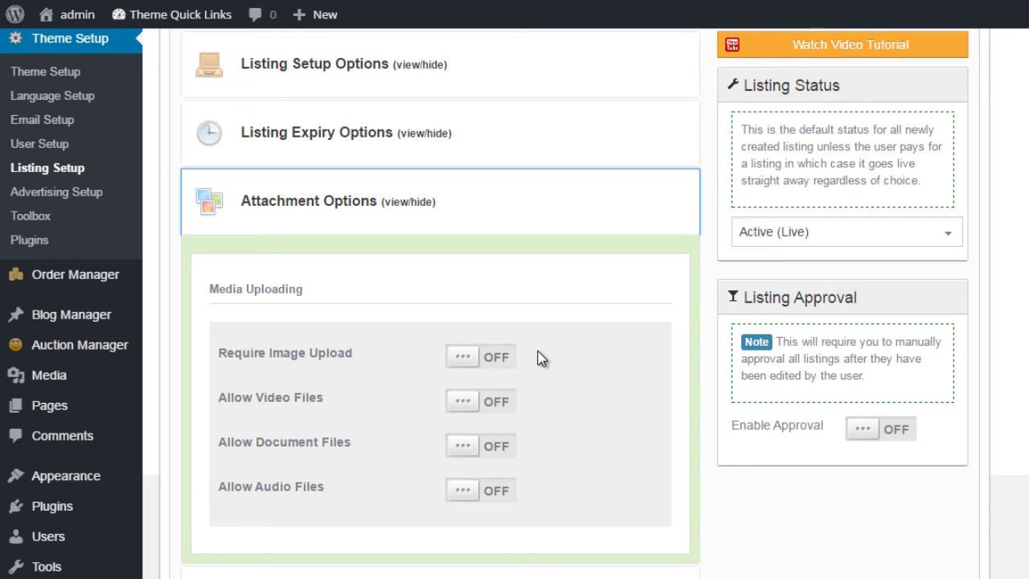
pyautogui.click(408, 205)
pyautogui.click(369, 267)
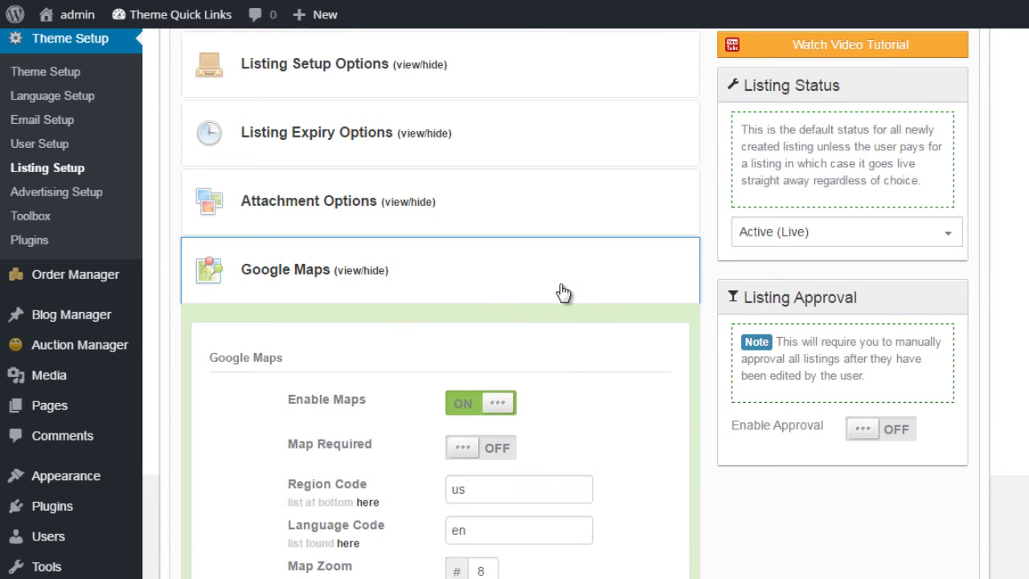
pyautogui.scroll(-1, 603, 292)
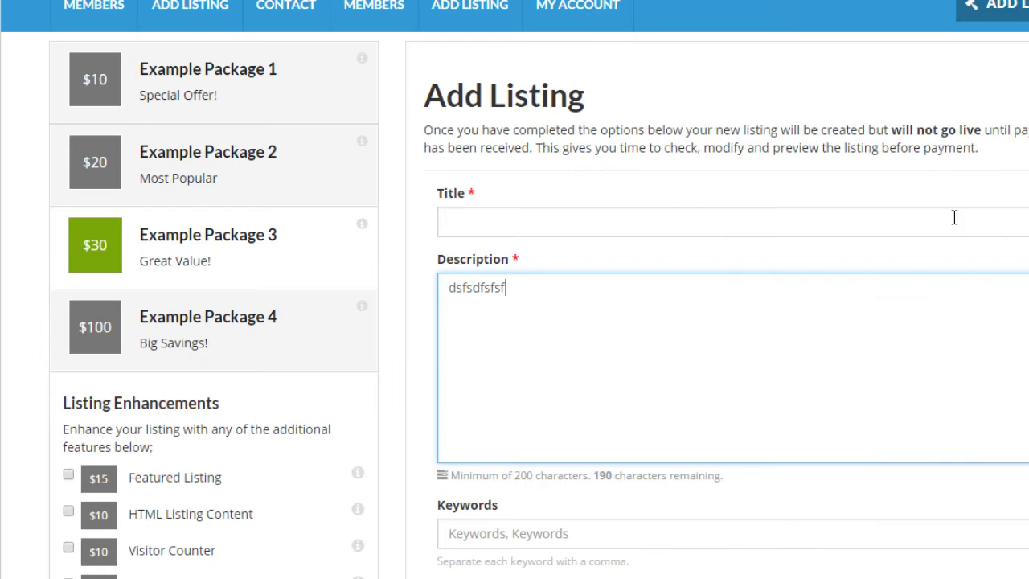
# Try out the location map on the Add Listing page by placing a marker in southern Germany.
pyautogui.scroll(-15, 953, 217)
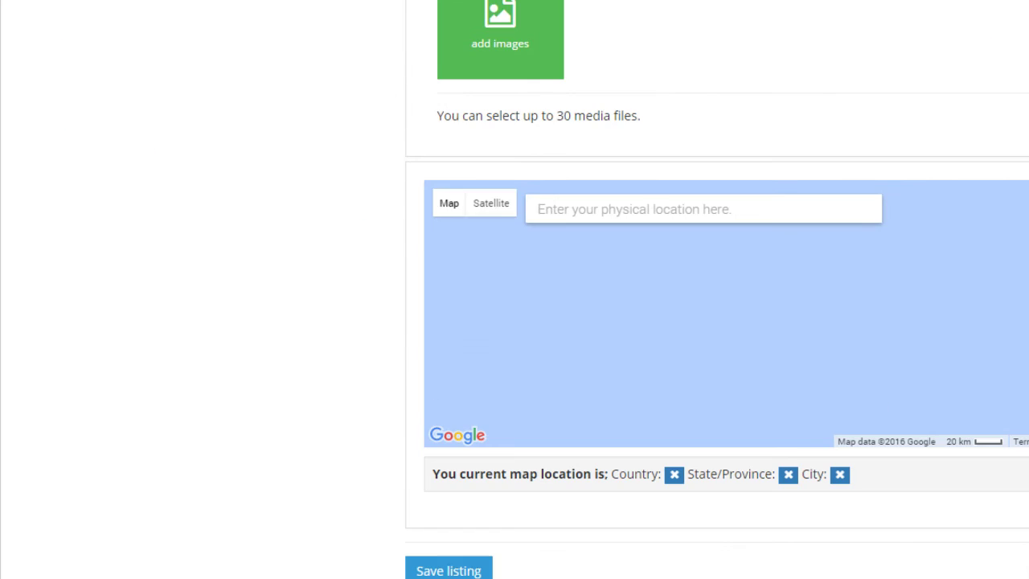
pyautogui.scroll(6, 933, 290)
pyautogui.moveTo(926, 265); pyautogui.dragTo(808, 393)
pyautogui.scroll(-1, 793, 329)
pyautogui.moveTo(792, 328); pyautogui.dragTo(726, 365)
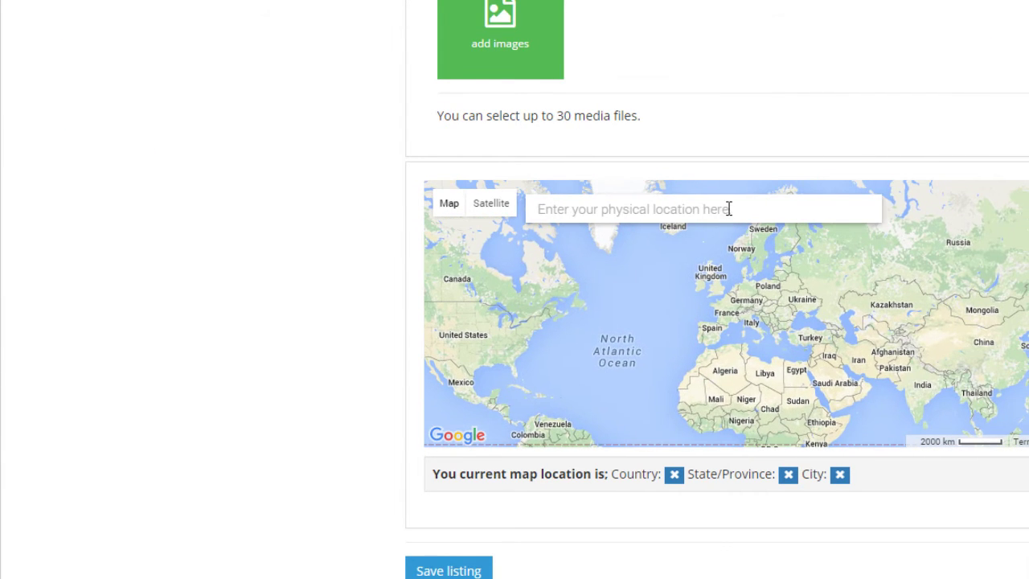
pyautogui.click(742, 301)
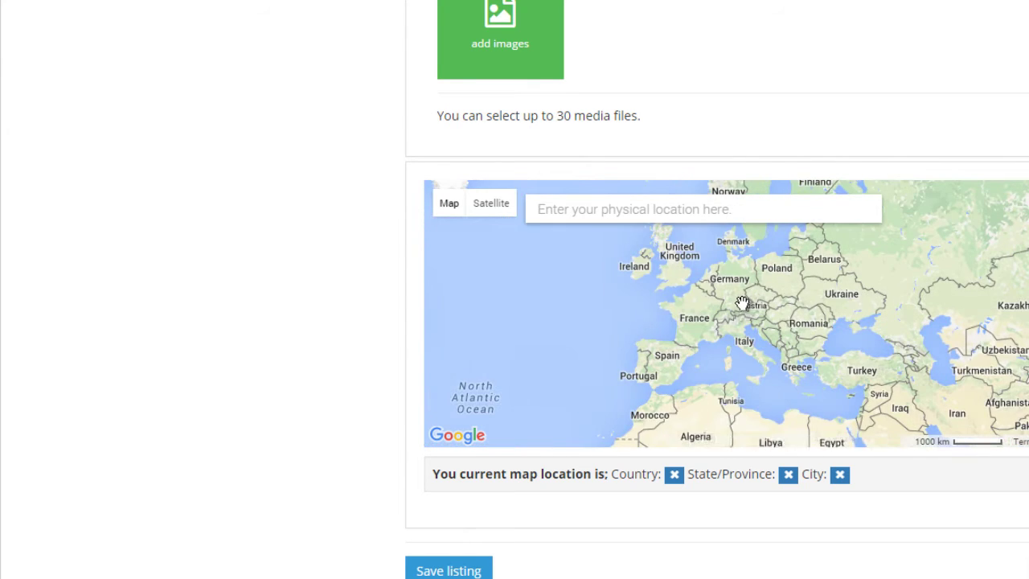
pyautogui.scroll(-1, 751, 281)
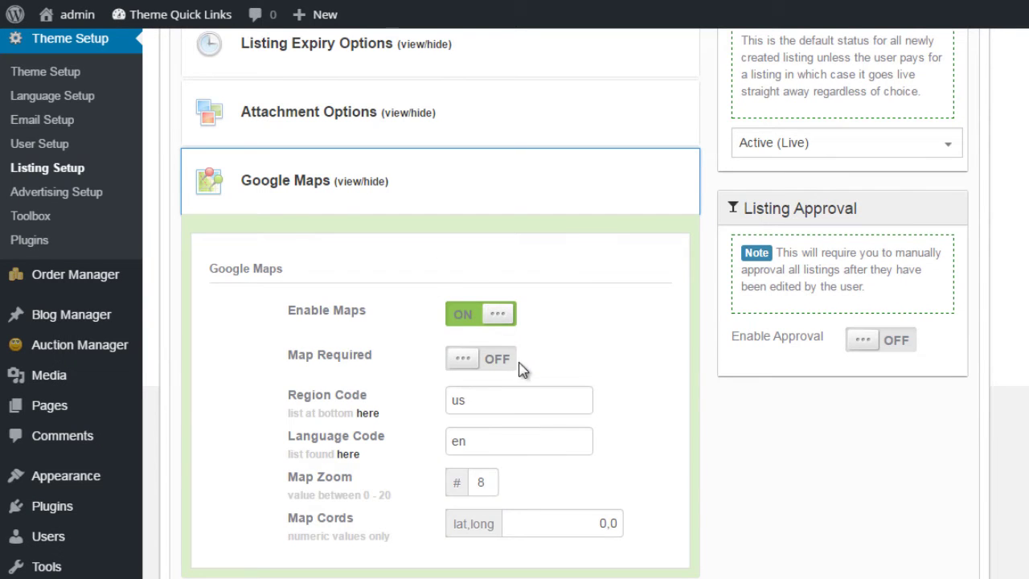
# Open the Category & Membership Access options in place of Google Maps and examine the category list on the Add Listing page.
pyautogui.scroll(-1, 518, 367)
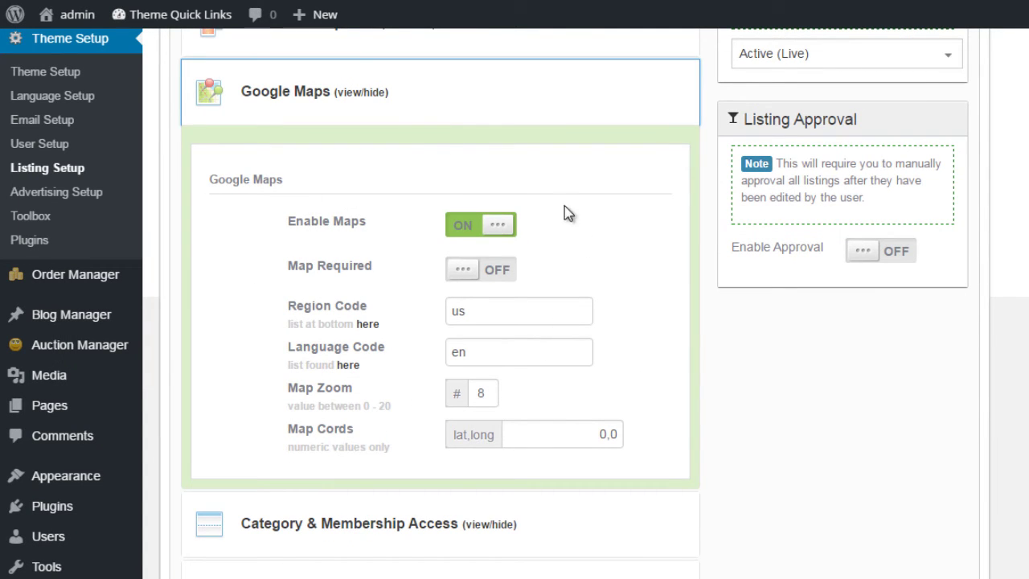
pyautogui.click(358, 91)
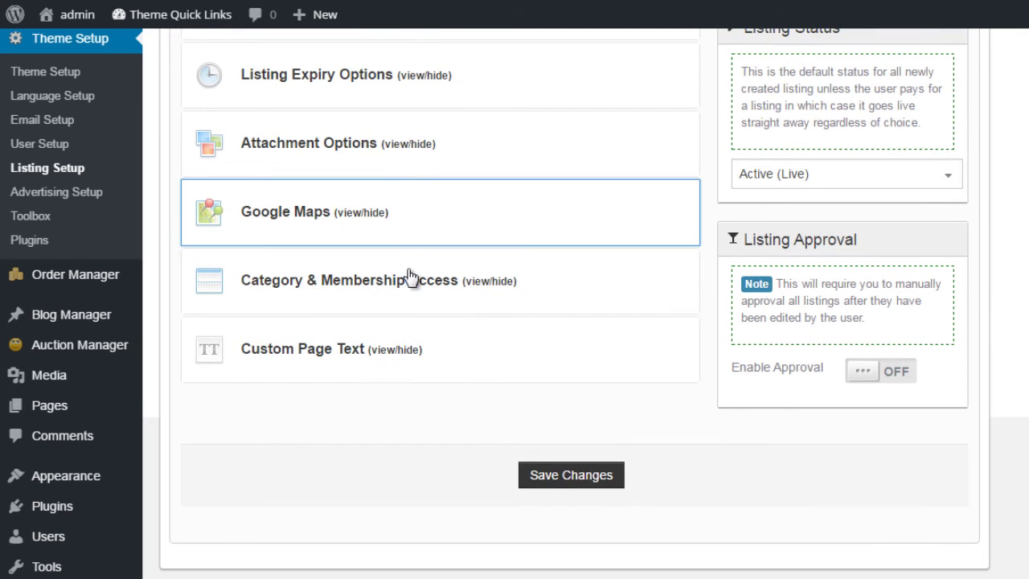
pyautogui.click(410, 276)
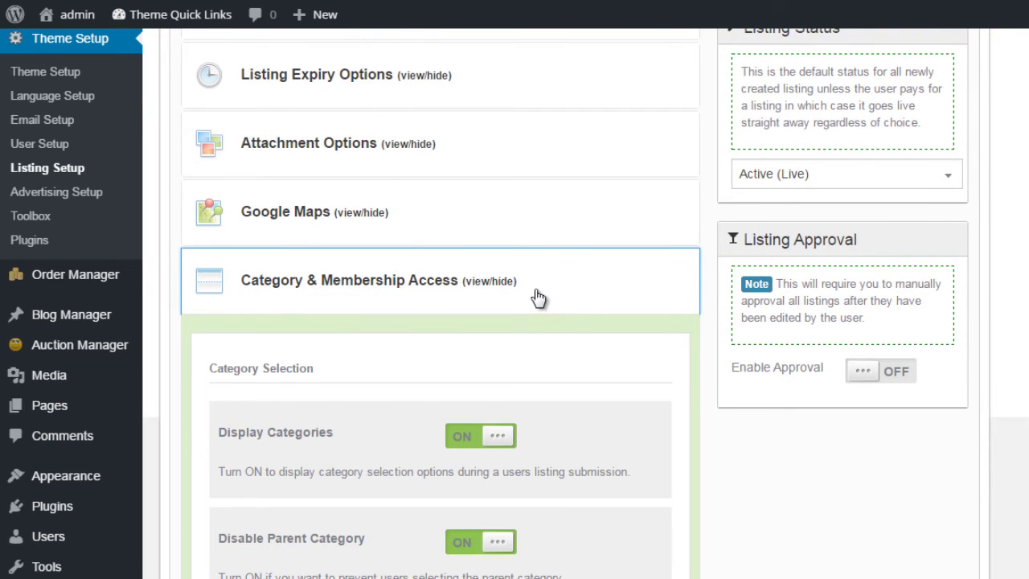
pyautogui.scroll(-2, 539, 298)
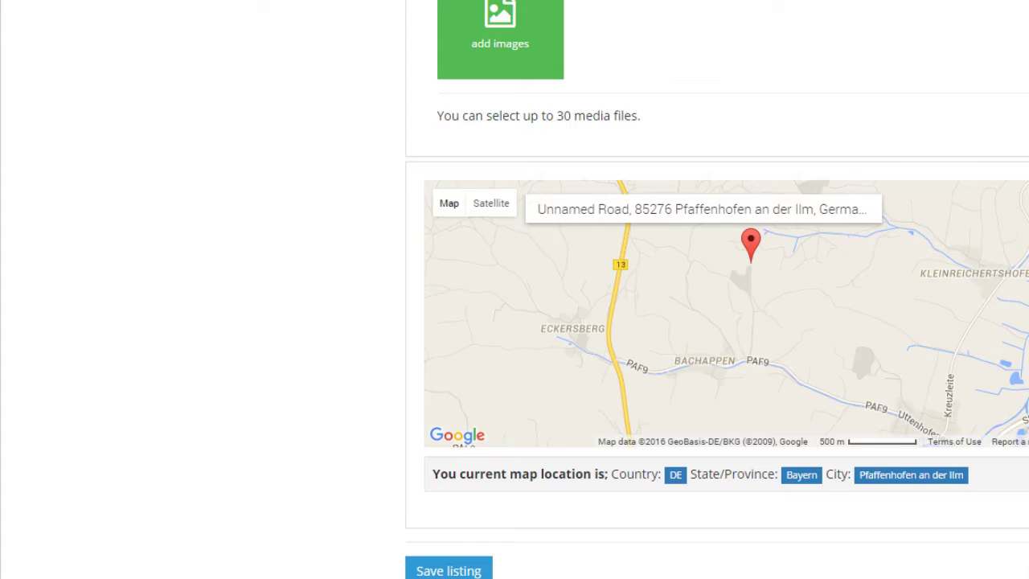
pyautogui.scroll(10, 715, 313)
pyautogui.scroll(-4, 716, 322)
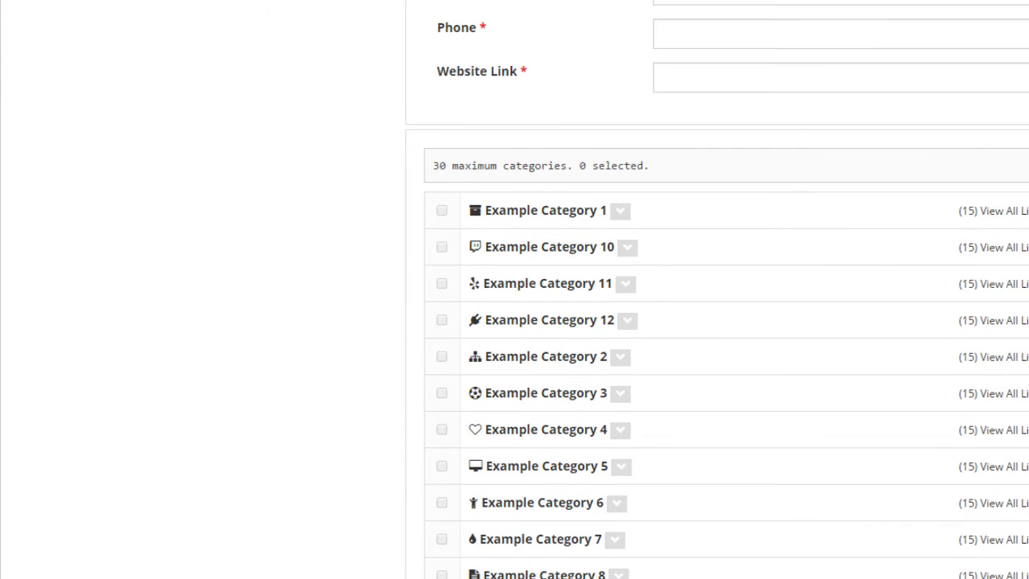
pyautogui.scroll(-1, 792, 290)
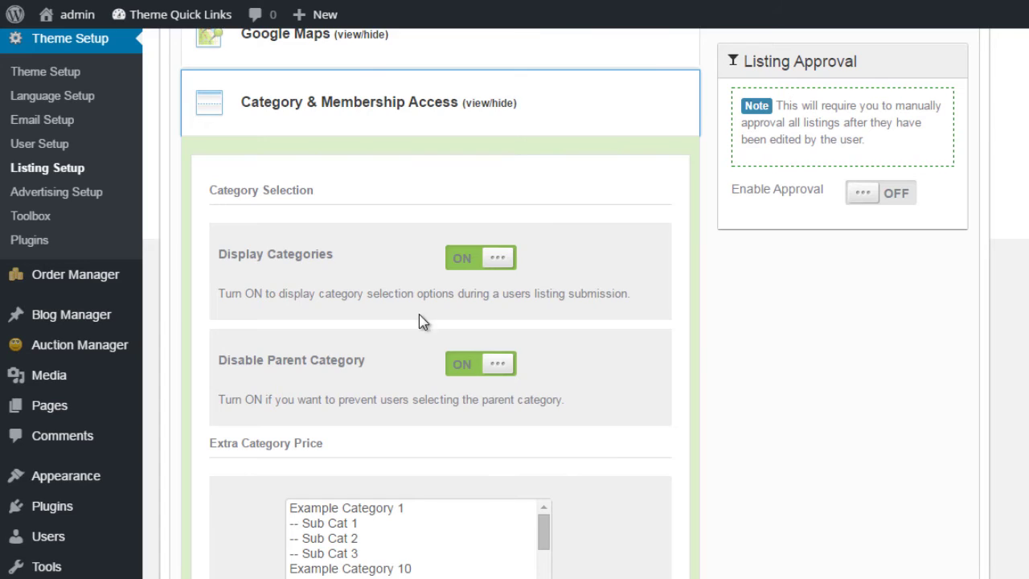
# Turn off Disable Parent Category in the category selection options.
pyautogui.scroll(-1, 420, 321)
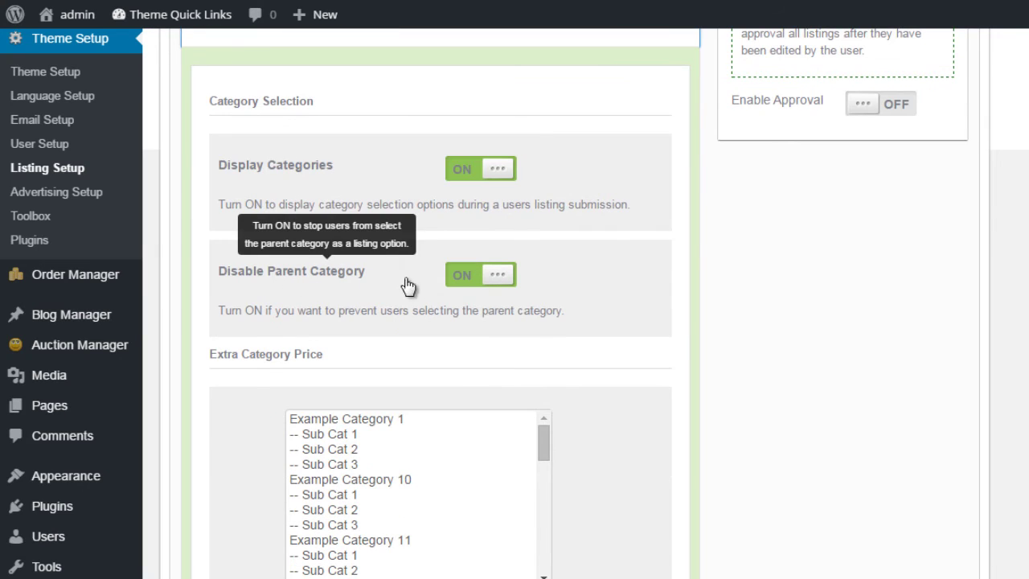
pyautogui.click(462, 277)
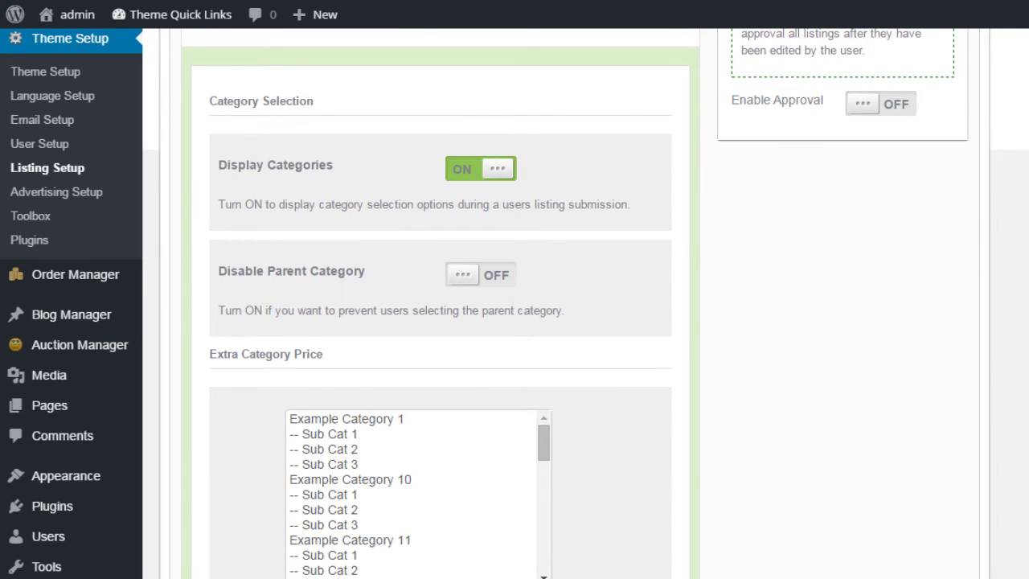
pyautogui.scroll(-2, 723, 347)
pyautogui.scroll(1, 753, 335)
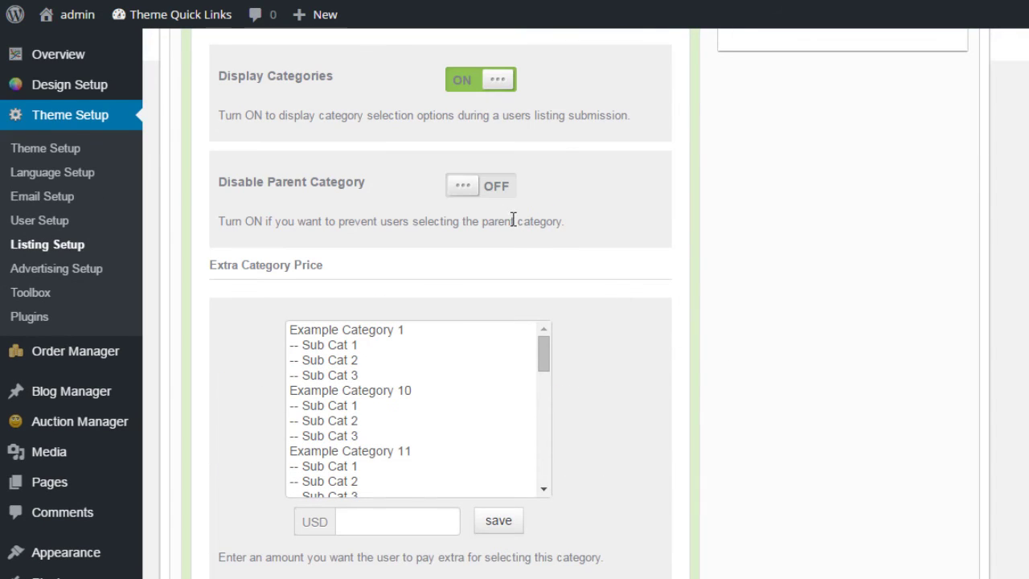
pyautogui.scroll(1, 490, 241)
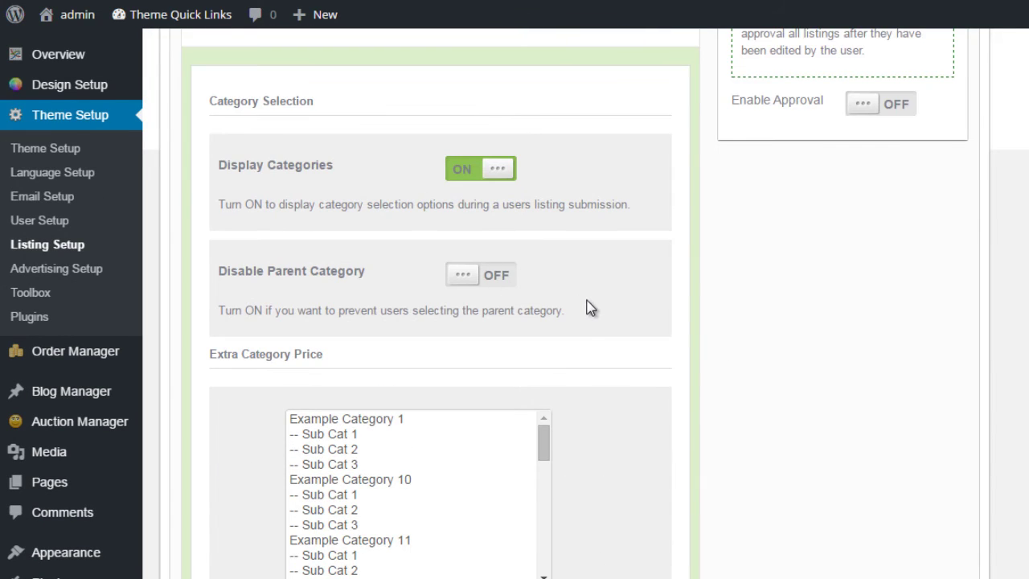
# Review the Extra Category Price and Membership Access options, and view the list of membership packages.
pyautogui.scroll(-1, 643, 309)
pyautogui.scroll(-1, 681, 312)
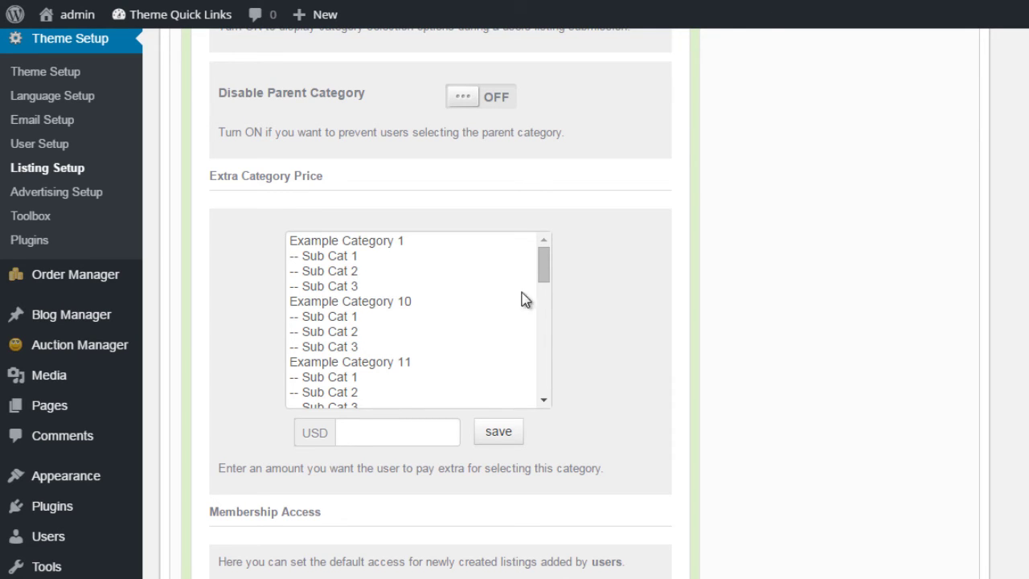
pyautogui.scroll(-3, 684, 301)
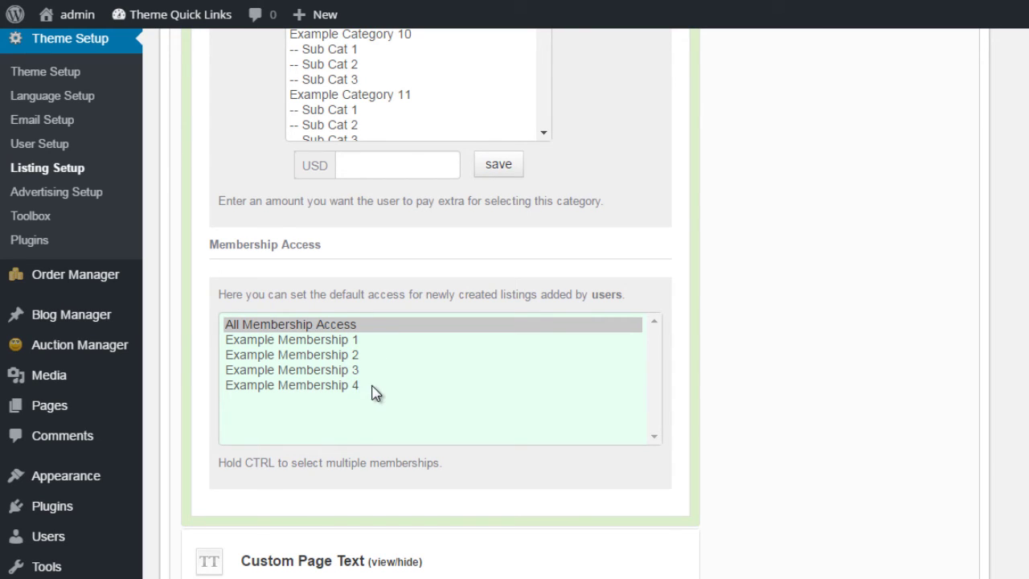
pyautogui.scroll(12, 592, 459)
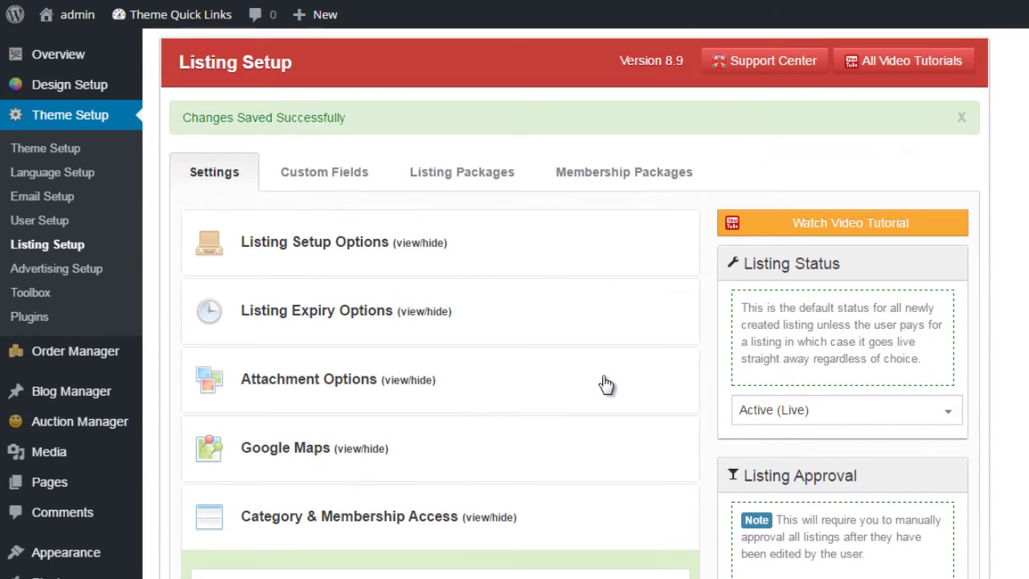
pyautogui.click(650, 174)
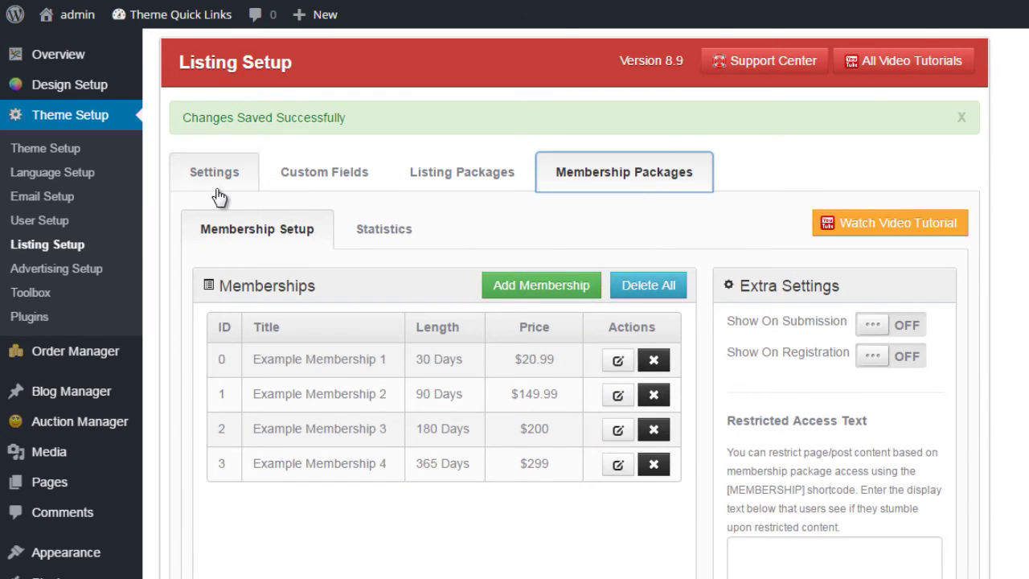
# Return to the general listing settings and open the Custom Page Text options in place of Category & Membership Access.
pyautogui.click(217, 191)
pyautogui.scroll(-5, 685, 443)
pyautogui.click(351, 180)
pyautogui.click(368, 358)
pyautogui.scroll(-1, 311, 302)
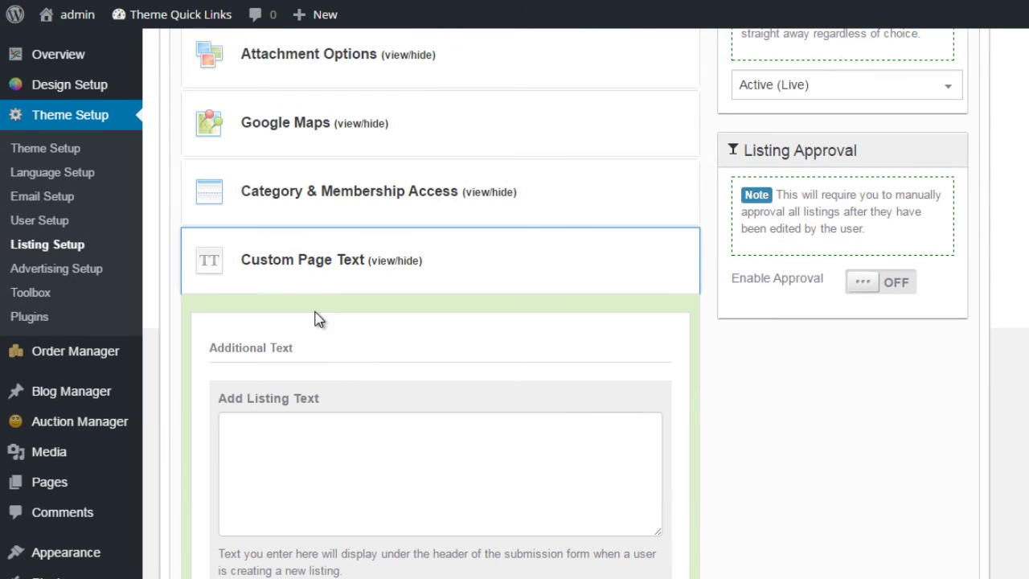
pyautogui.scroll(-2, 479, 367)
pyautogui.scroll(2, 474, 370)
pyautogui.scroll(1, 554, 410)
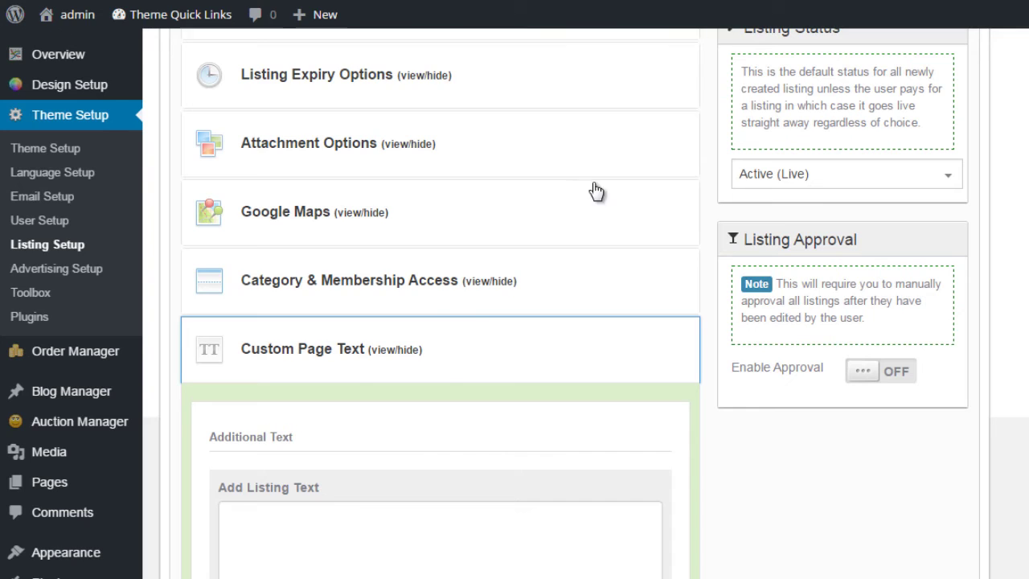
# Enter "testing" as the Add Listing Text and save the changes.
pyautogui.scroll(-4, 372, 330)
pyautogui.scroll(2, 373, 329)
pyautogui.click(342, 377)
pyautogui.write('testing')
pyautogui.scroll(-7, 352, 381)
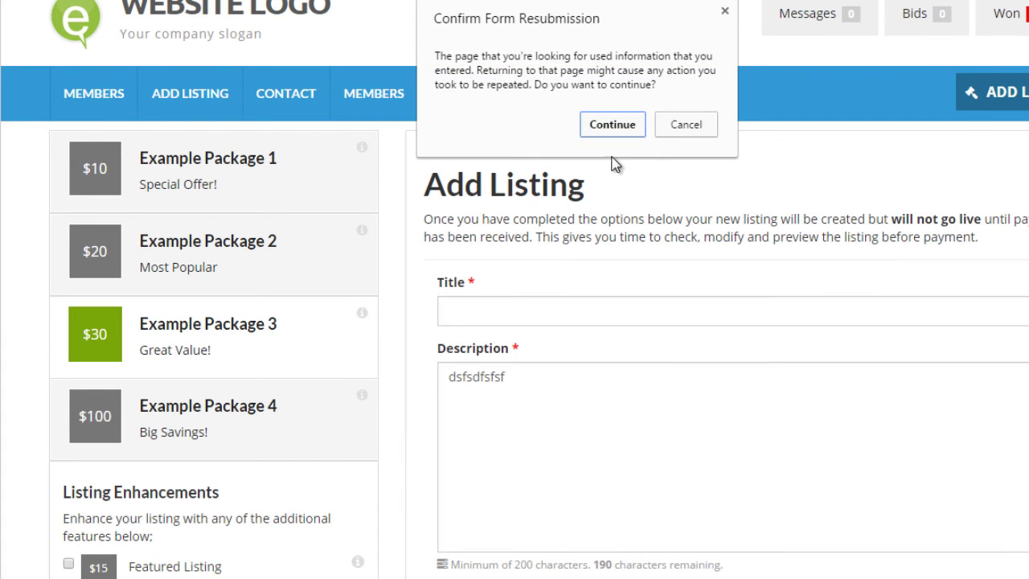
# Reload the Add Listing page, allowing the form resubmission, and check the custom text under the page heading.
pyautogui.click(613, 127)
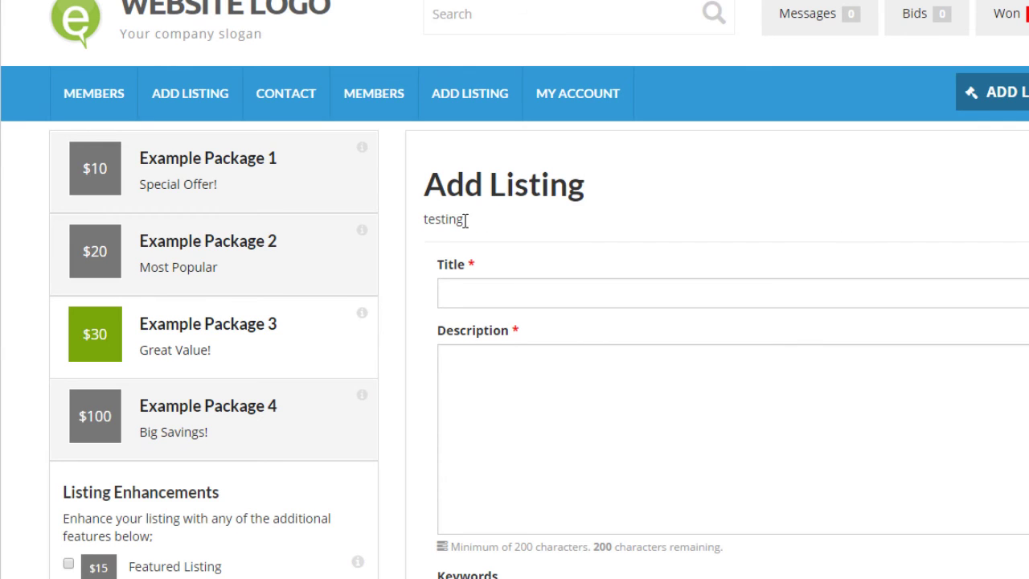
pyautogui.moveTo(418, 225); pyautogui.dragTo(509, 232)
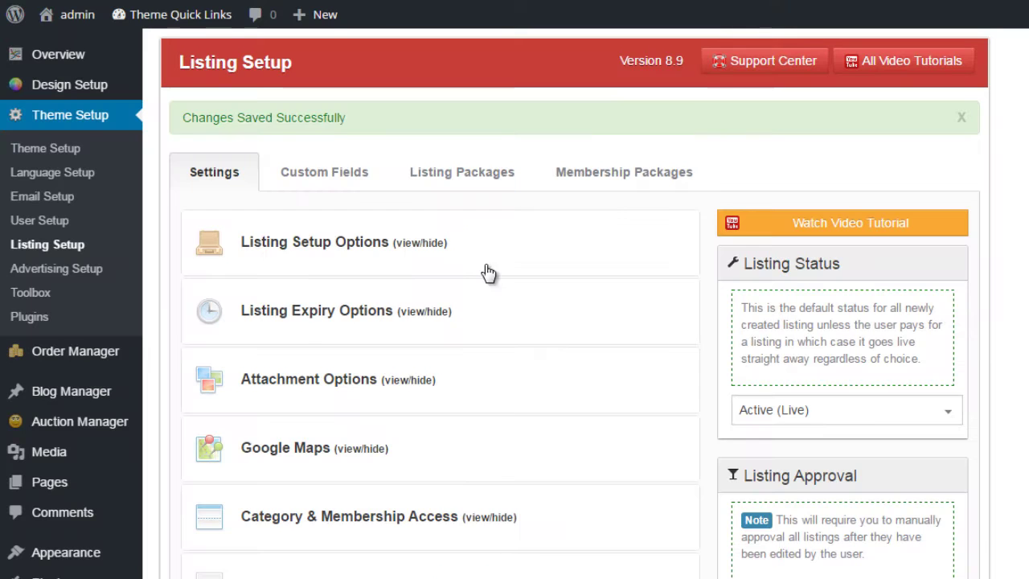
# Reopen the Custom Page Text options, review the Add Listing, Edit Listing and remaining text fields, and collapse the section.
pyautogui.scroll(-3, 450, 354)
pyautogui.click(394, 349)
pyautogui.scroll(-2, 396, 349)
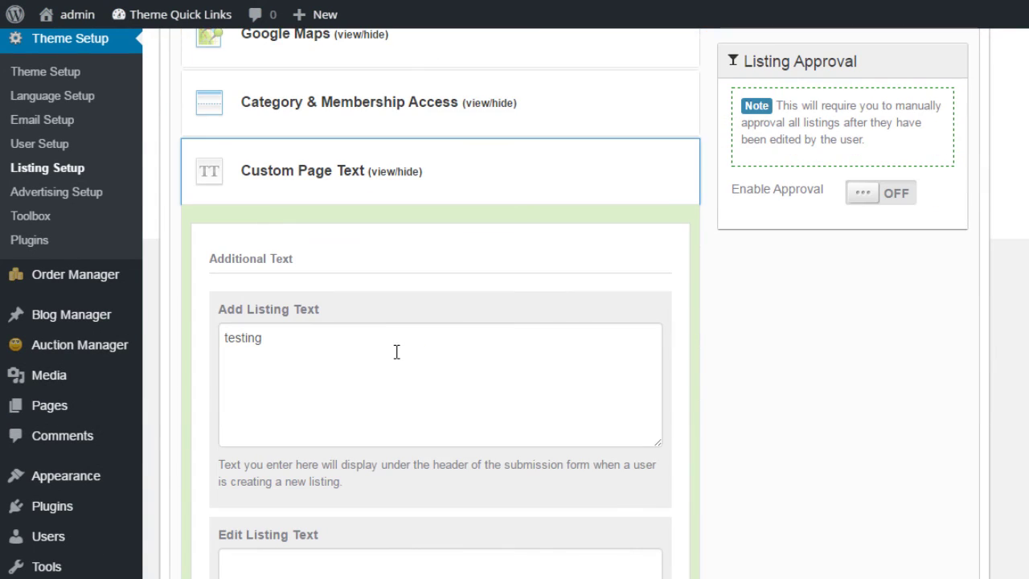
pyautogui.click(395, 351)
pyautogui.scroll(-1, 277, 317)
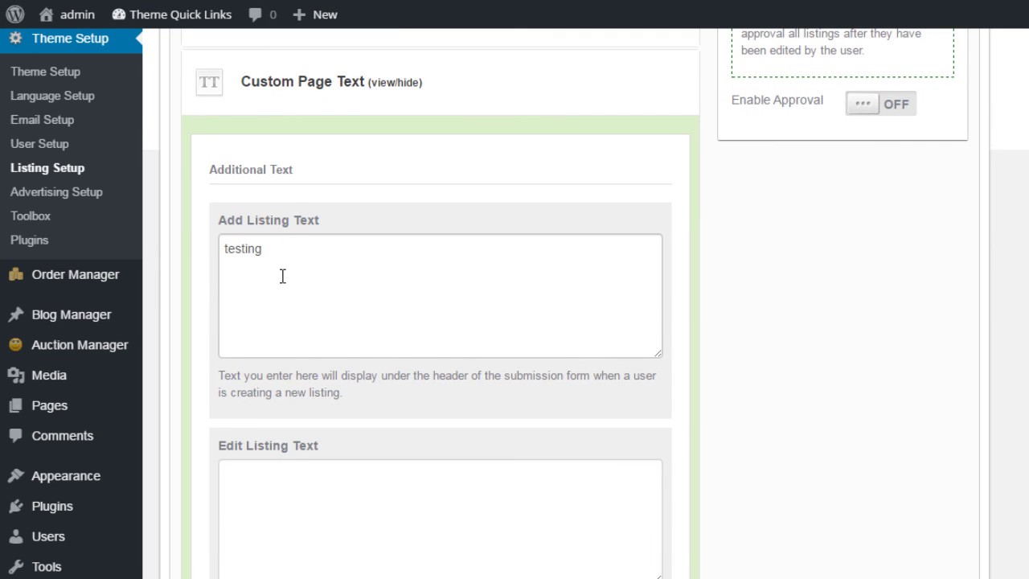
pyautogui.scroll(-1, 282, 278)
pyautogui.click(330, 394)
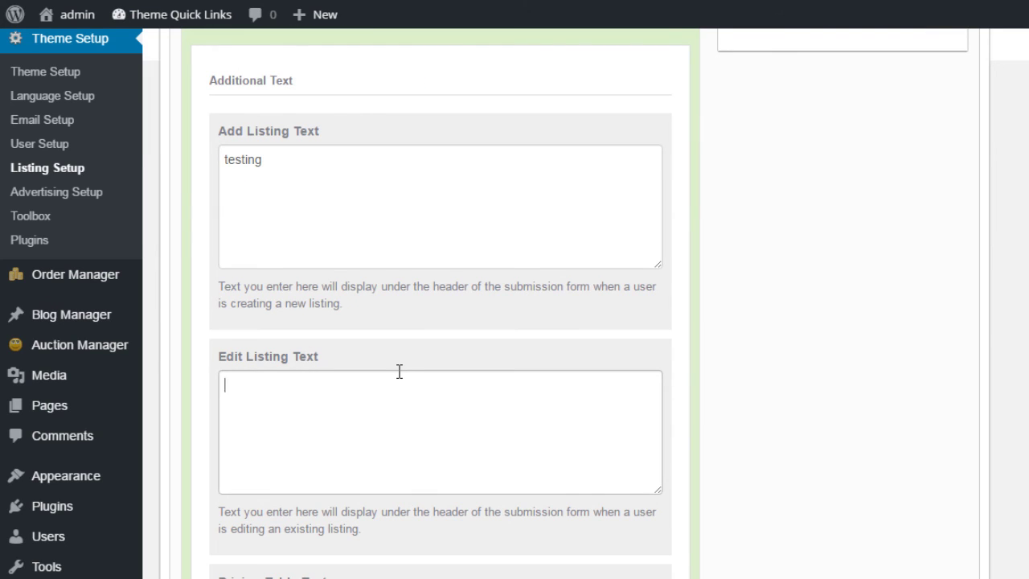
pyautogui.scroll(2, 358, 285)
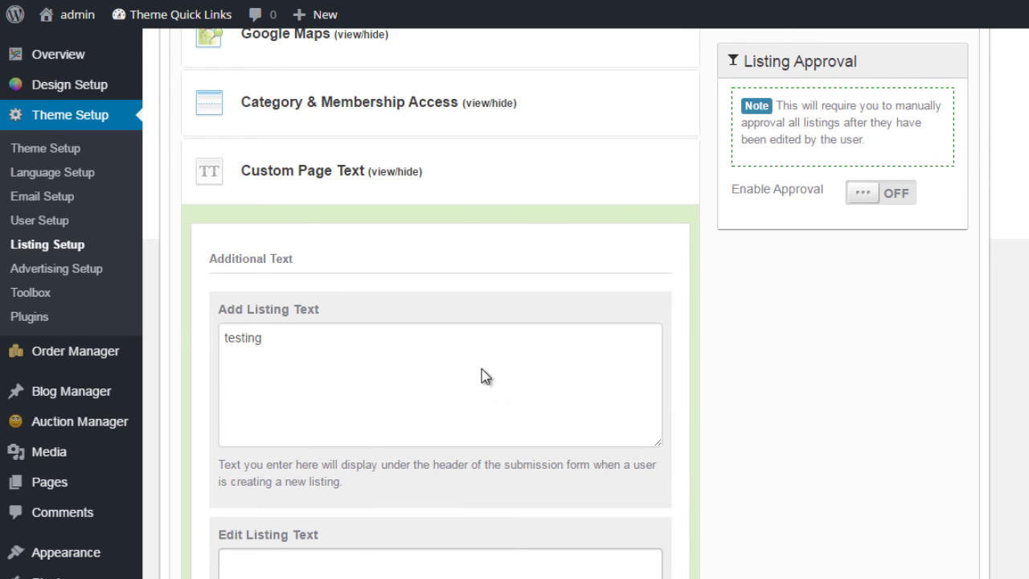
pyautogui.scroll(-1, 482, 376)
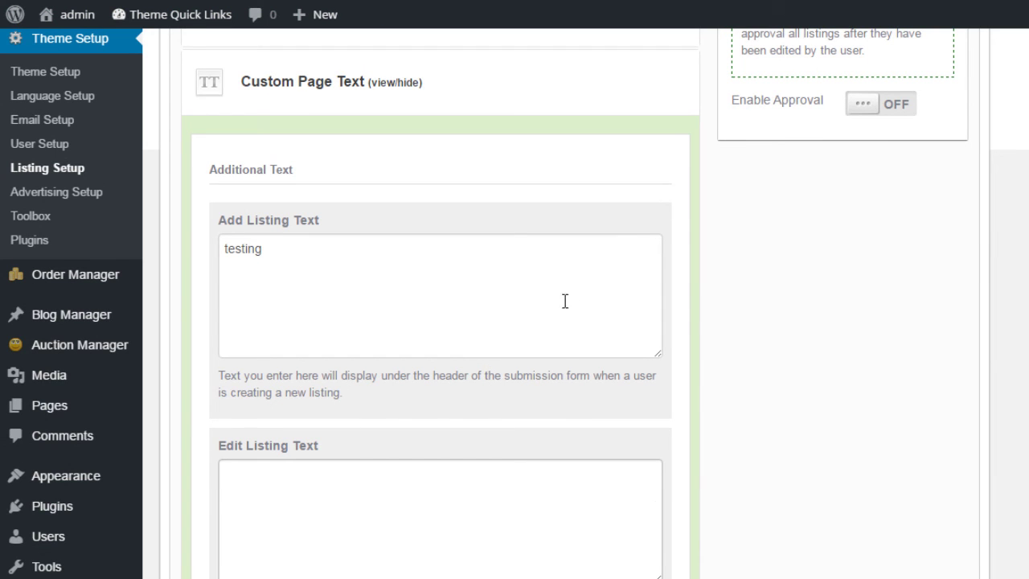
pyautogui.scroll(-2, 543, 293)
pyautogui.scroll(2, 535, 289)
pyautogui.scroll(-4, 533, 291)
pyautogui.scroll(10, 532, 291)
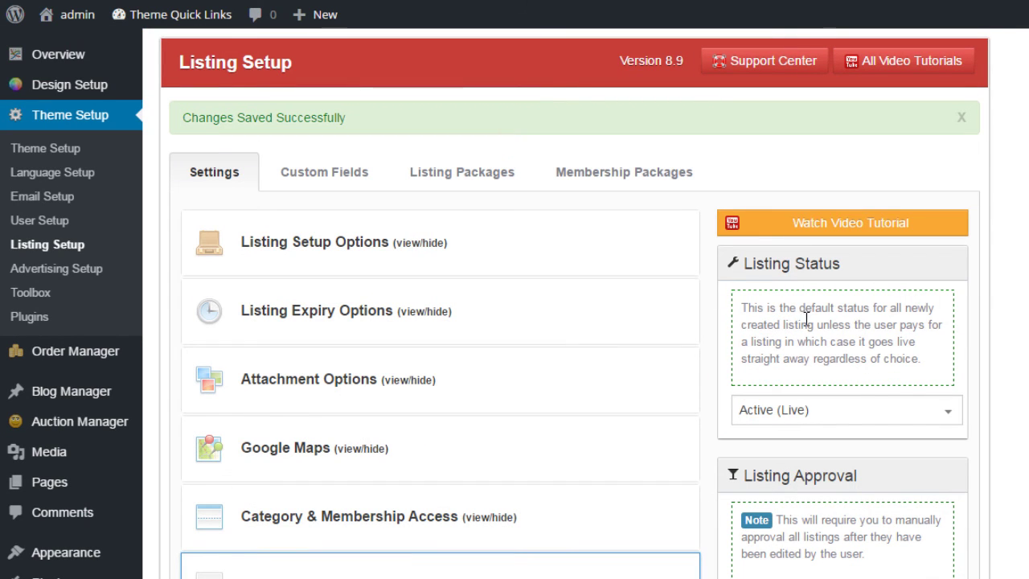
# View the choices for the default Listing Status of newly created listings, leaving Active (Live) selected.
pyautogui.scroll(-1, 1004, 277)
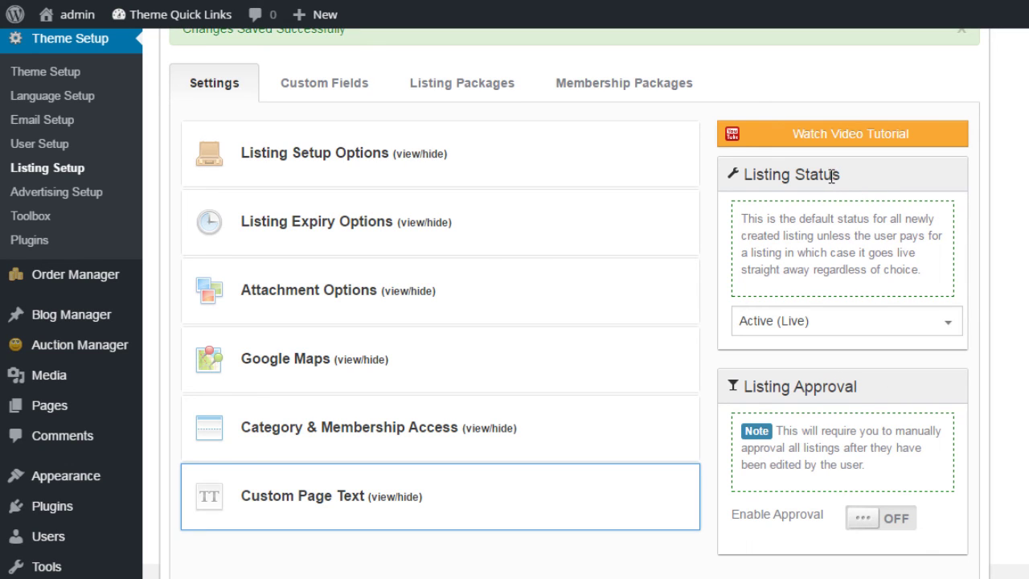
pyautogui.click(813, 336)
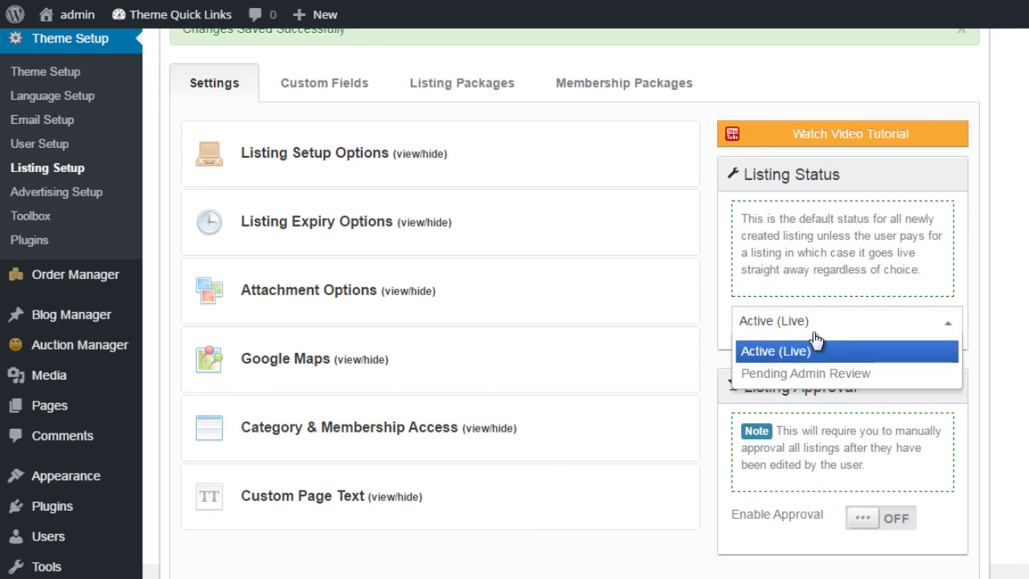
pyautogui.click(1005, 313)
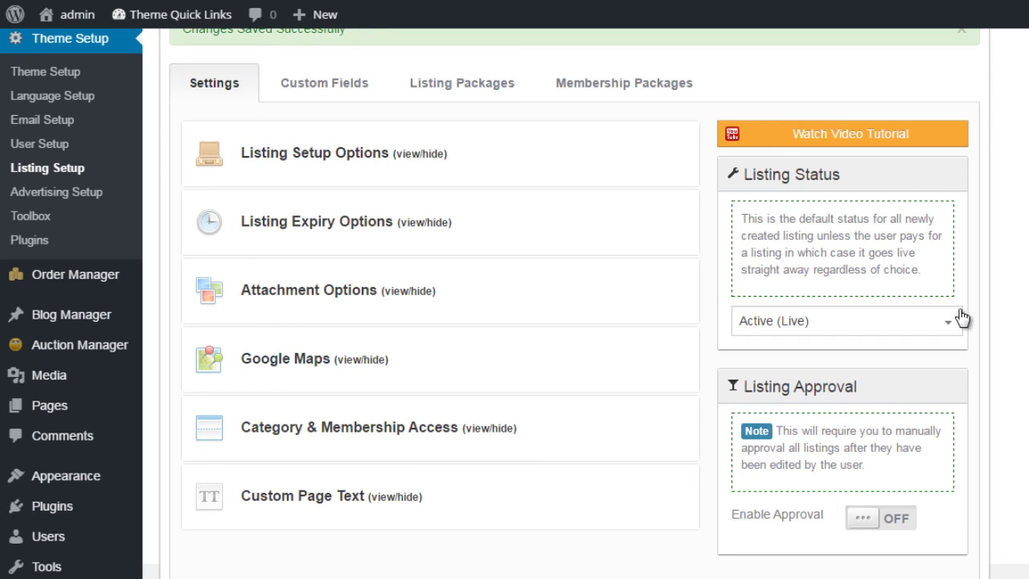
pyautogui.click(959, 321)
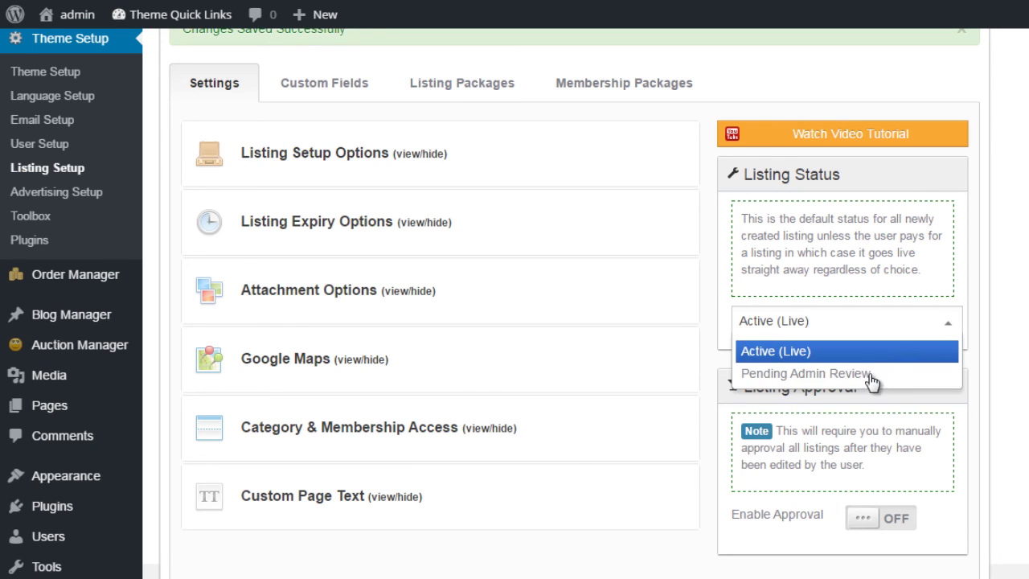
pyautogui.click(997, 346)
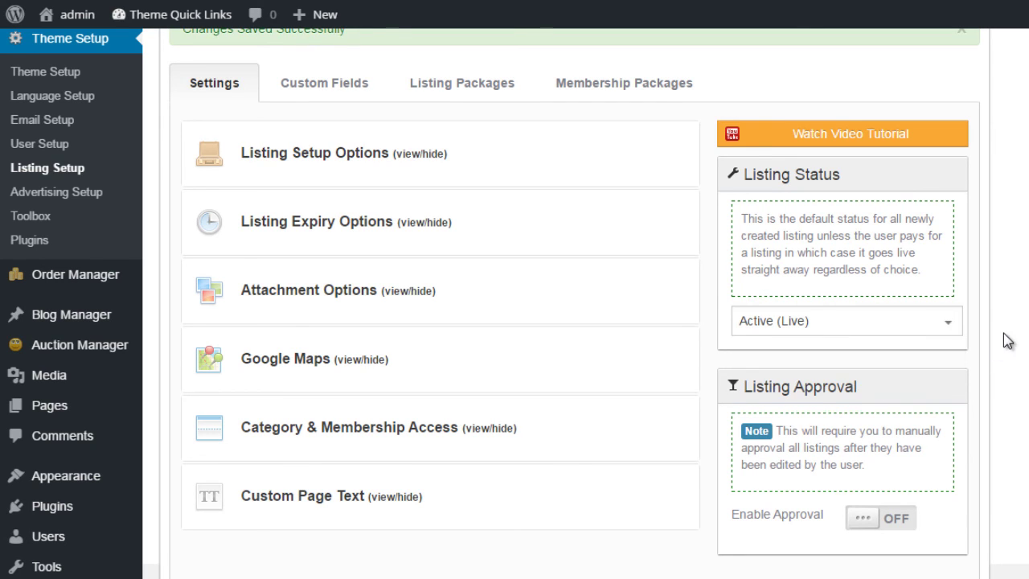
pyautogui.click(926, 328)
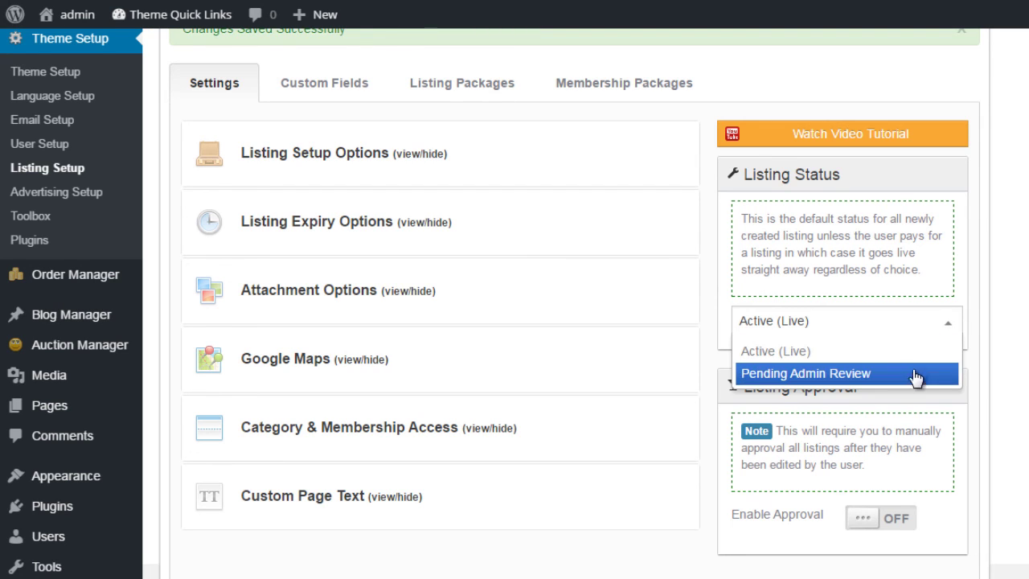
pyautogui.click(1006, 363)
# Examine the Listing Approval note and its Enable Approval setting alongside the Listing Status options.
pyautogui.scroll(-1, 1005, 363)
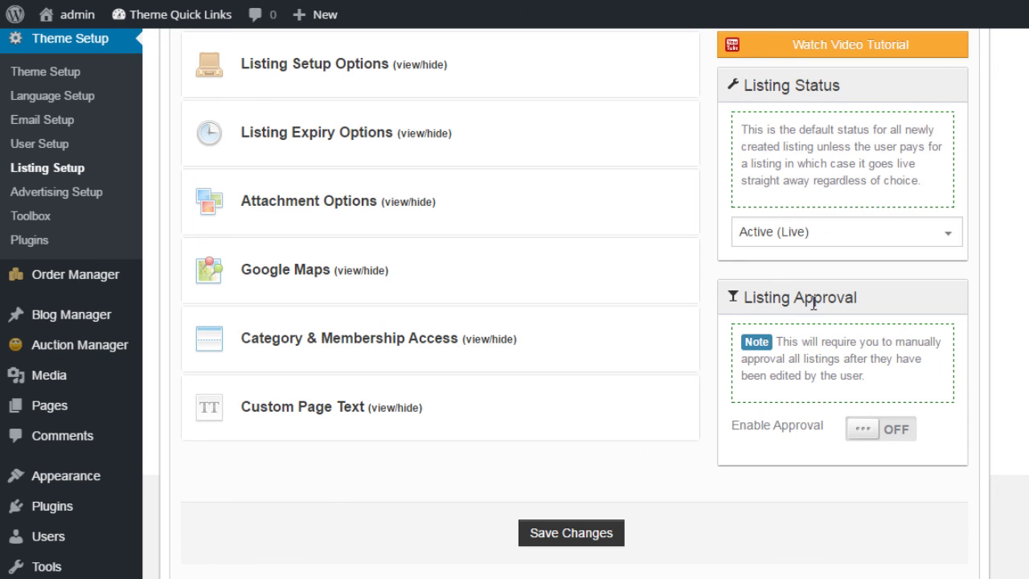
pyautogui.scroll(1, 981, 400)
pyautogui.scroll(-1, 981, 399)
pyautogui.scroll(2, 1024, 427)
pyautogui.scroll(-2, 1025, 430)
pyautogui.scroll(1, 1025, 430)
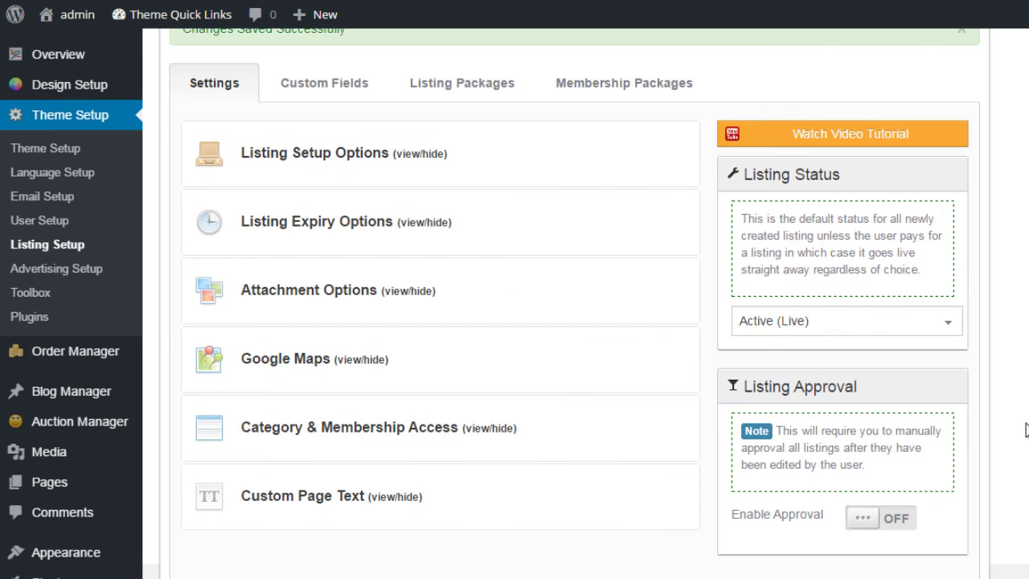
pyautogui.scroll(1, 1025, 430)
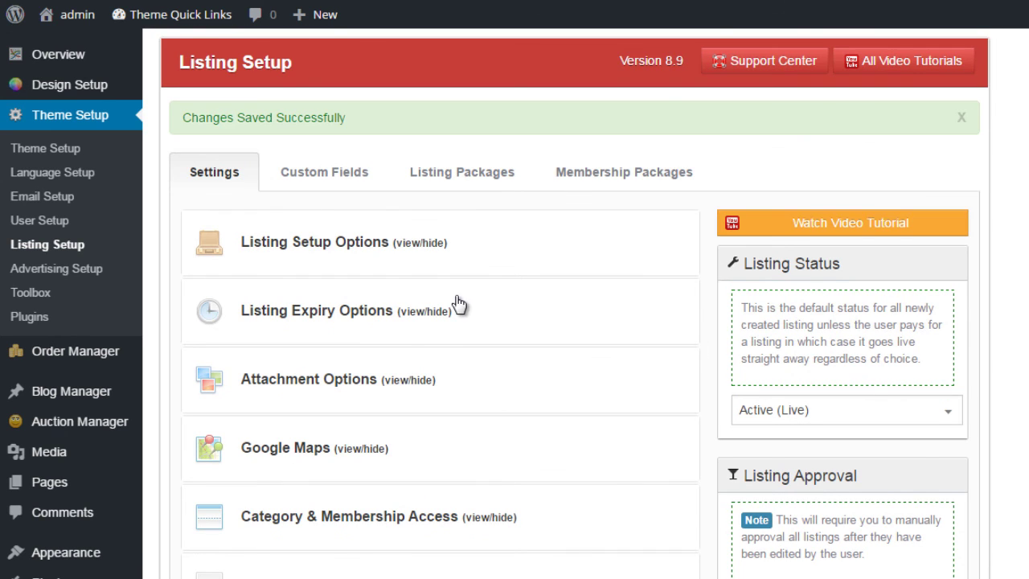